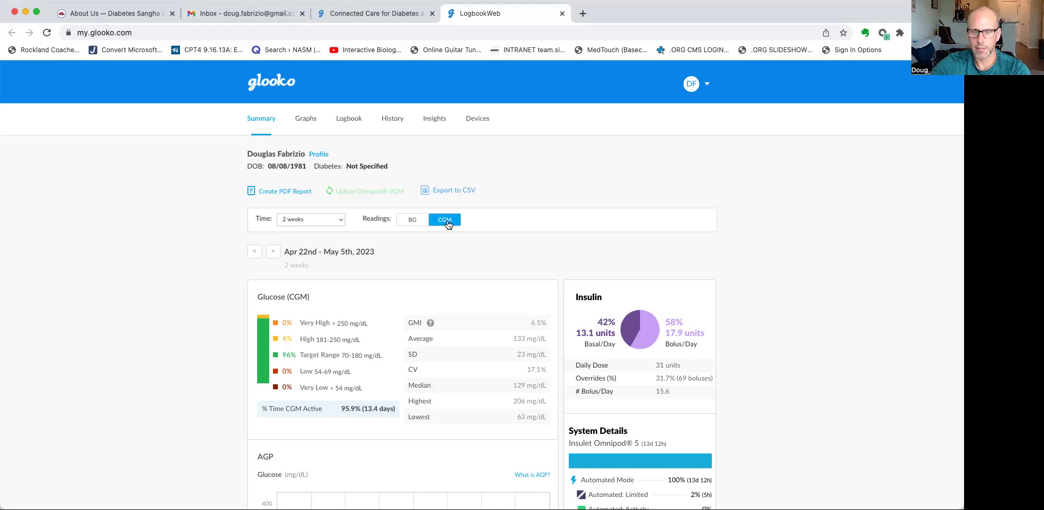
Switch the summary readings to BG for comparison and return them to CGM
{"action": "left_click", "coordinate": [408, 223]}
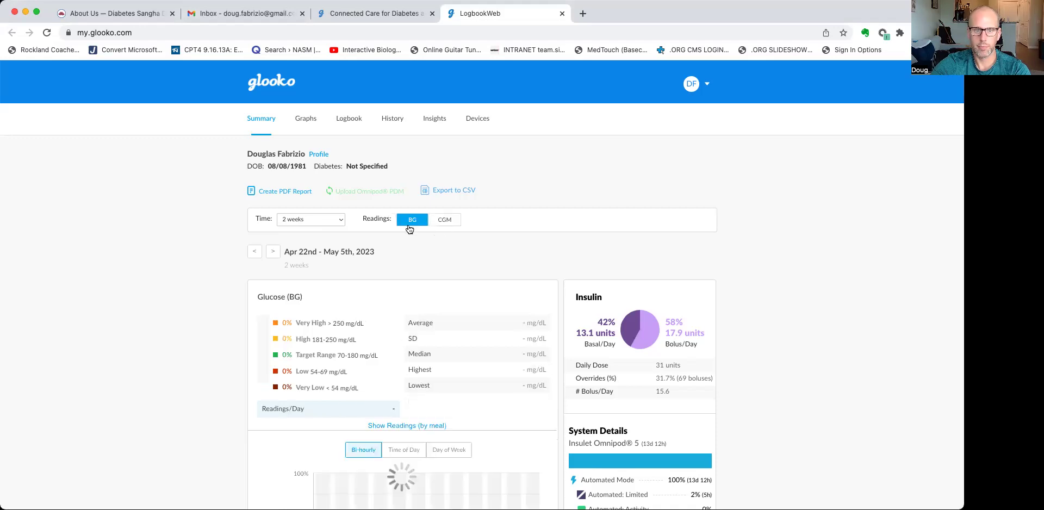
{"action": "left_click", "coordinate": [441, 221]}
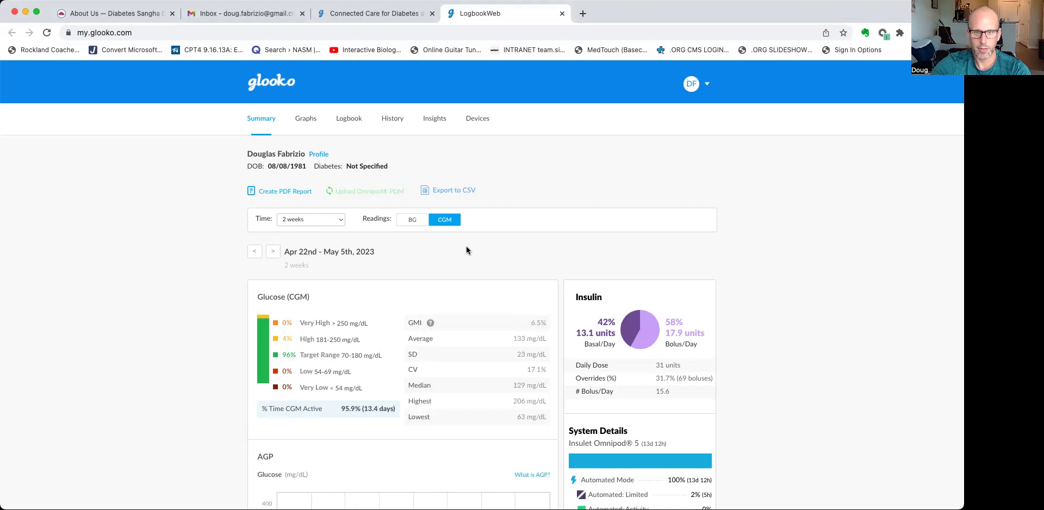
Examine the GMI, average and SD values in the two-week Glucose (CGM) summary
{"action": "scroll", "coordinate": [802, 349], "scroll_direction": "down", "scroll_amount": 3}
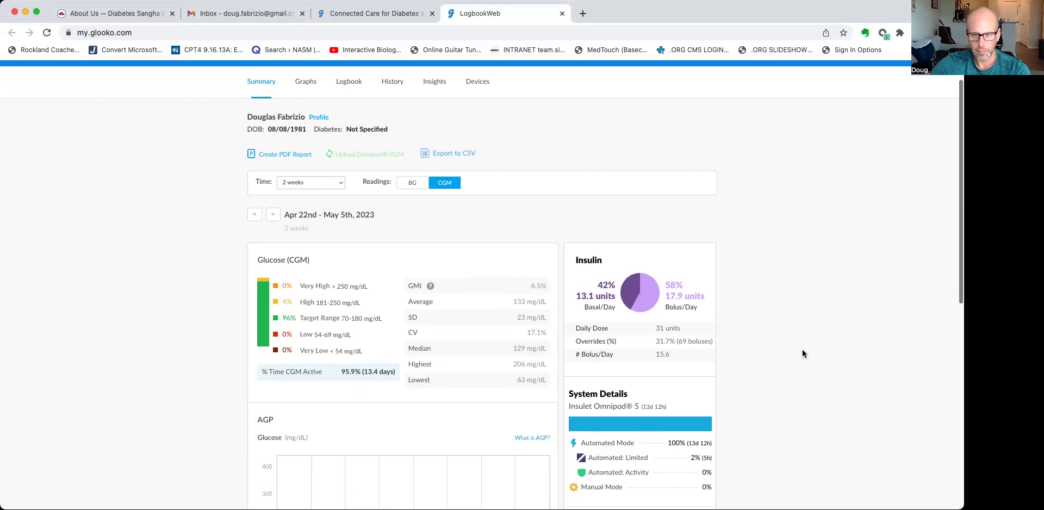
{"action": "scroll", "coordinate": [732, 283], "scroll_direction": "down", "scroll_amount": 1}
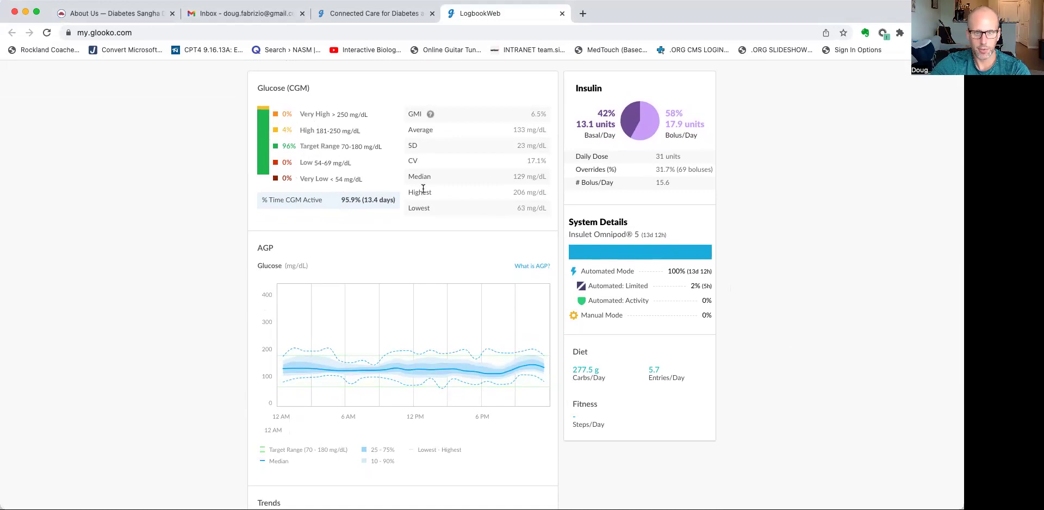
{"action": "double_click", "coordinate": [412, 114]}
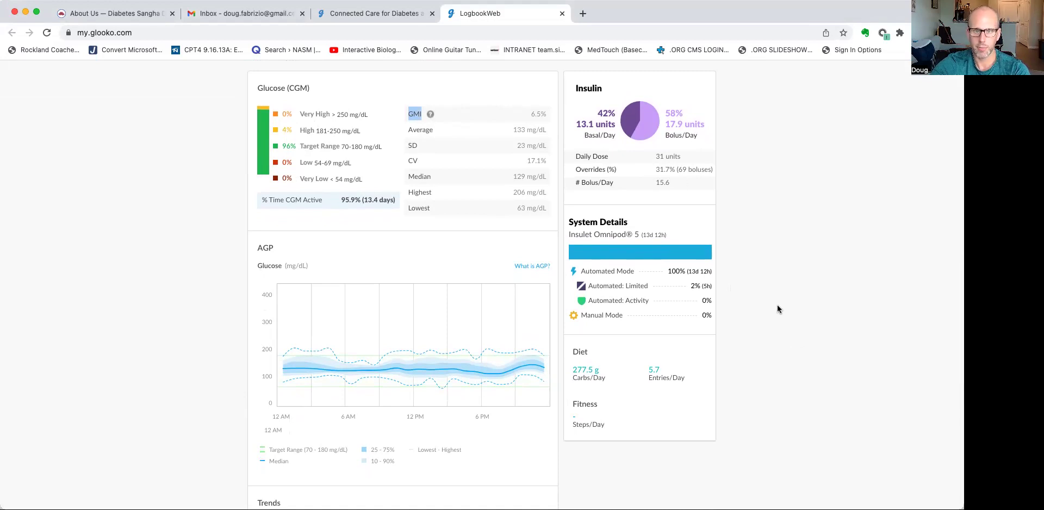
{"action": "left_click_drag", "start_coordinate": [512, 129], "coordinate": [538, 131]}
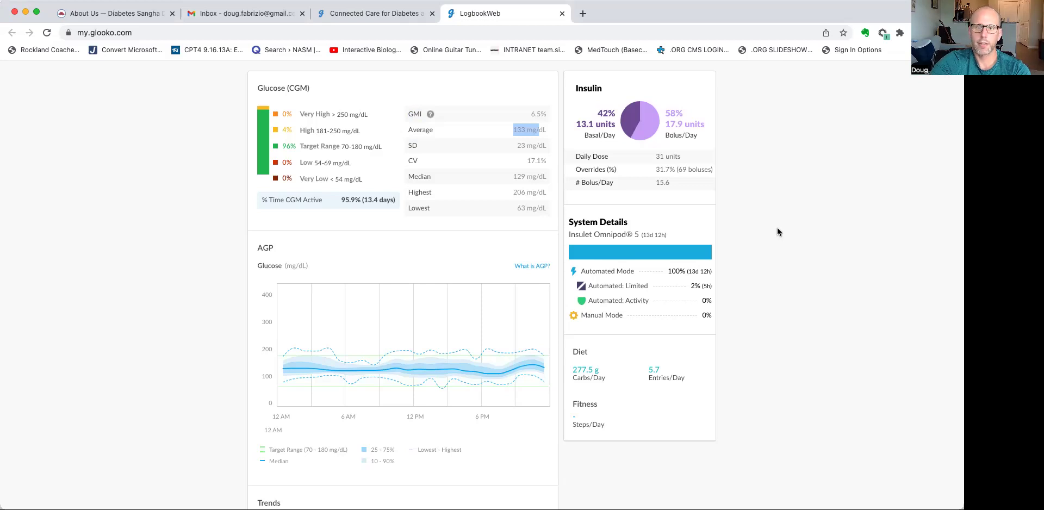
{"action": "left_click_drag", "start_coordinate": [530, 115], "coordinate": [549, 115]}
{"action": "left_click", "coordinate": [811, 311]}
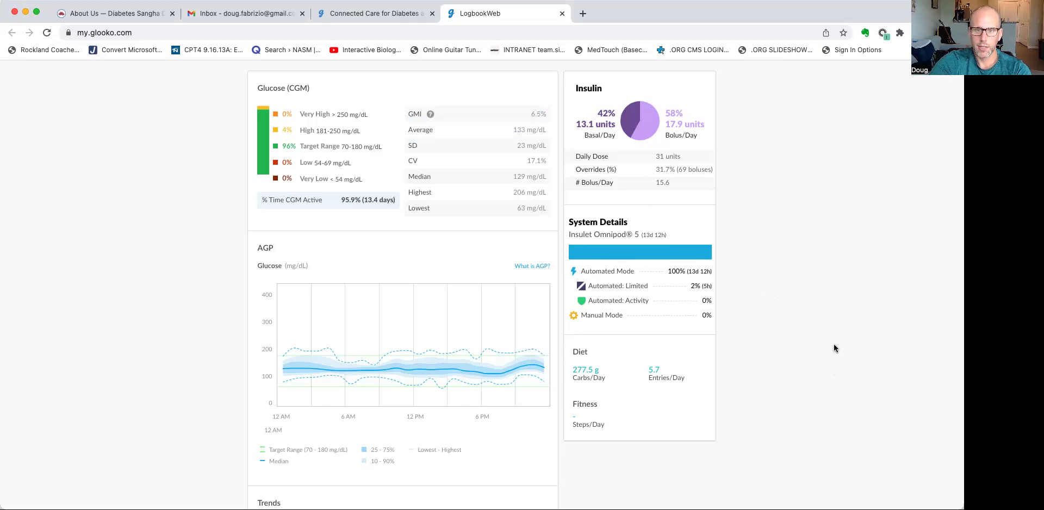
{"action": "scroll", "coordinate": [816, 278], "scroll_direction": "up", "scroll_amount": 1}
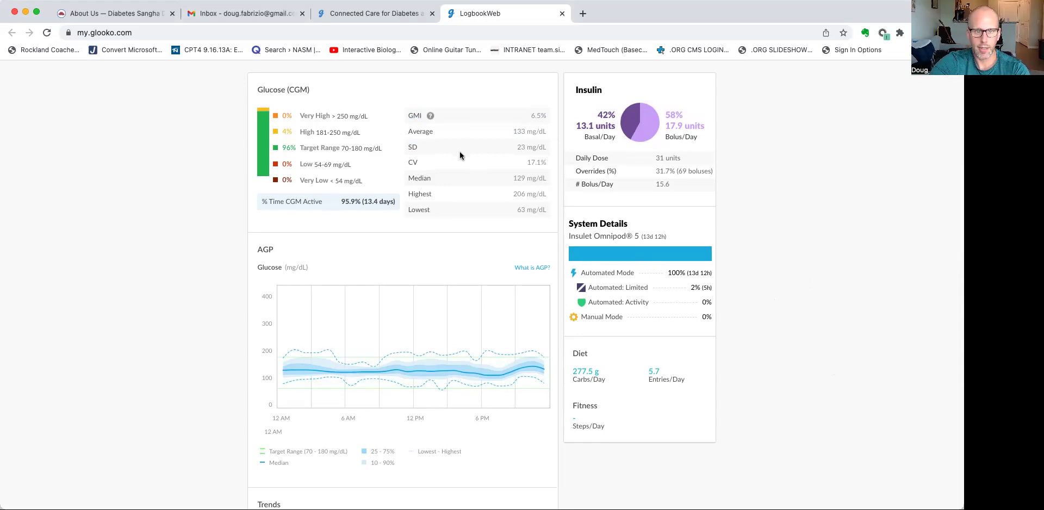
{"action": "left_click_drag", "start_coordinate": [412, 131], "coordinate": [534, 131]}
{"action": "left_click_drag", "start_coordinate": [439, 148], "coordinate": [407, 147]}
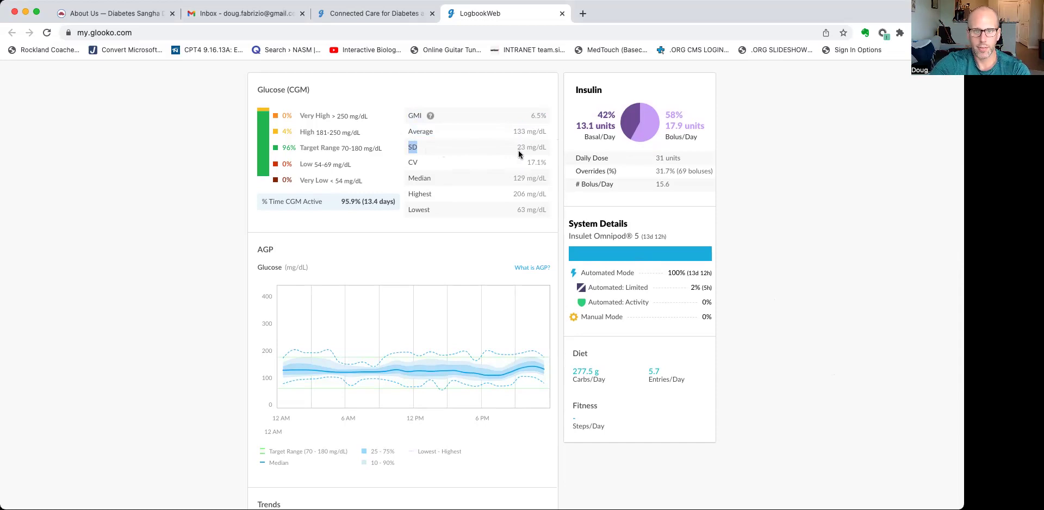
{"action": "left_click_drag", "start_coordinate": [516, 147], "coordinate": [546, 152]}
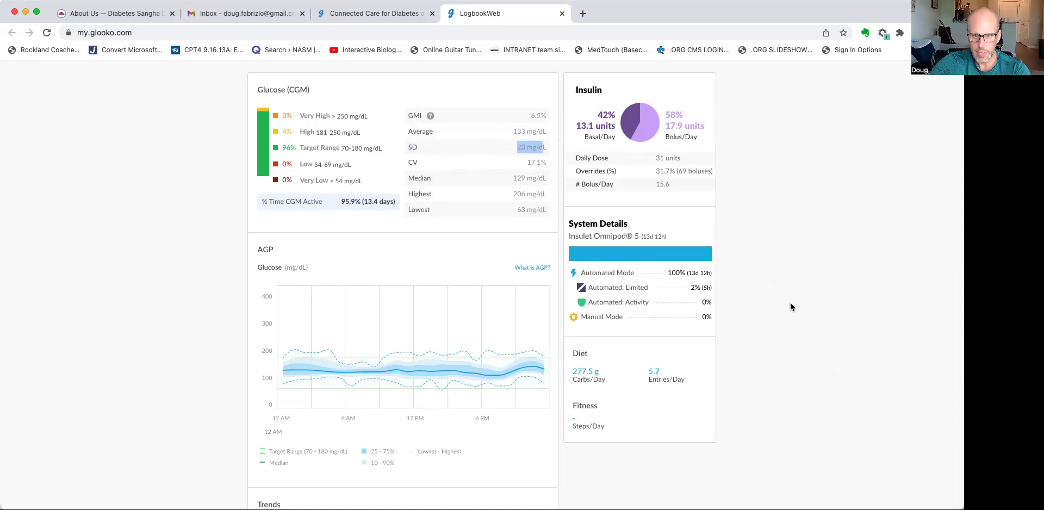
Examine the basal and bolus split in the Insulin summary
{"action": "left_click_drag", "start_coordinate": [576, 89], "coordinate": [601, 90]}
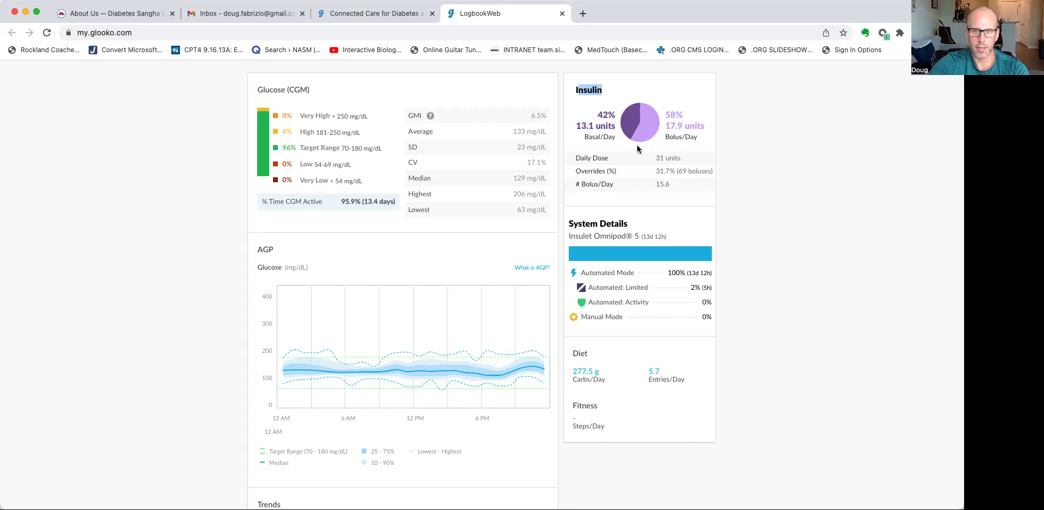
{"action": "left_click", "coordinate": [719, 184]}
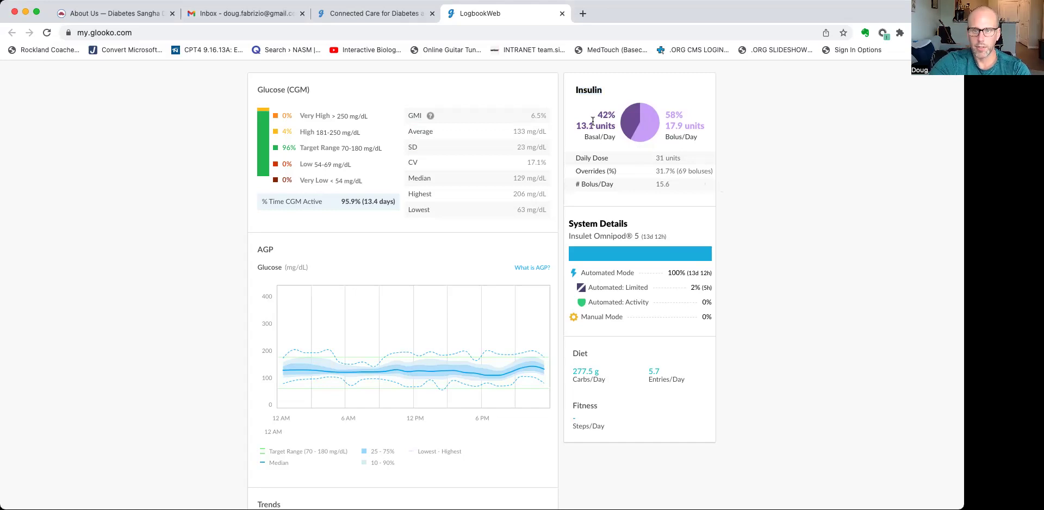
{"action": "left_click_drag", "start_coordinate": [653, 126], "coordinate": [700, 141]}
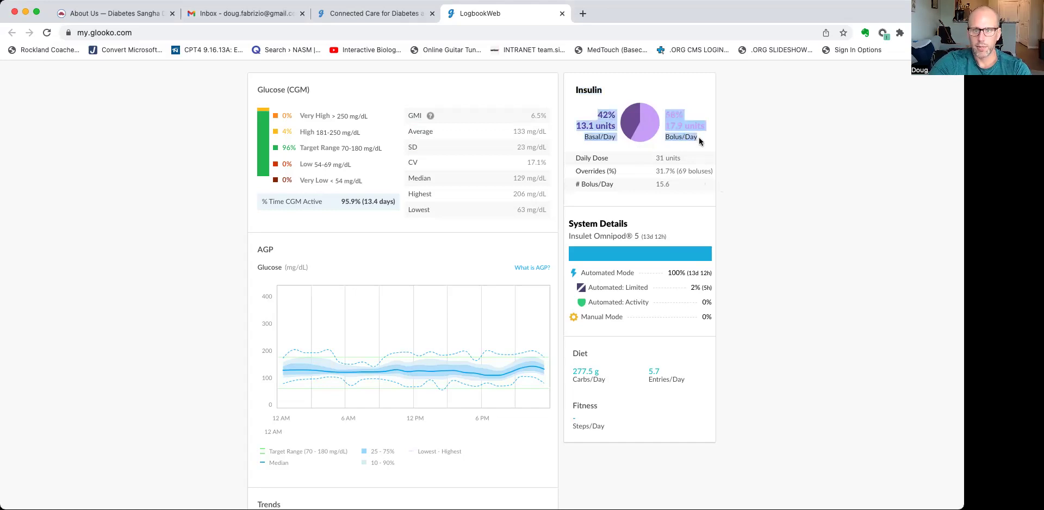
{"action": "left_click", "coordinate": [750, 184]}
View the time range options for the summary and close them, keeping 2 weeks
{"action": "scroll", "coordinate": [478, 193], "scroll_direction": "up", "scroll_amount": 2}
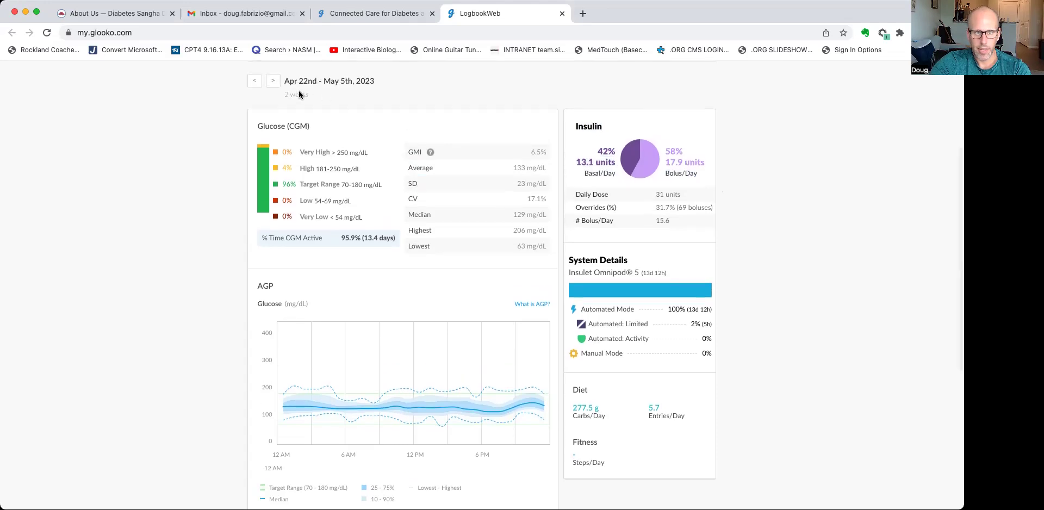
{"action": "scroll", "coordinate": [371, 105], "scroll_direction": "up", "scroll_amount": 2}
{"action": "left_click", "coordinate": [322, 90]}
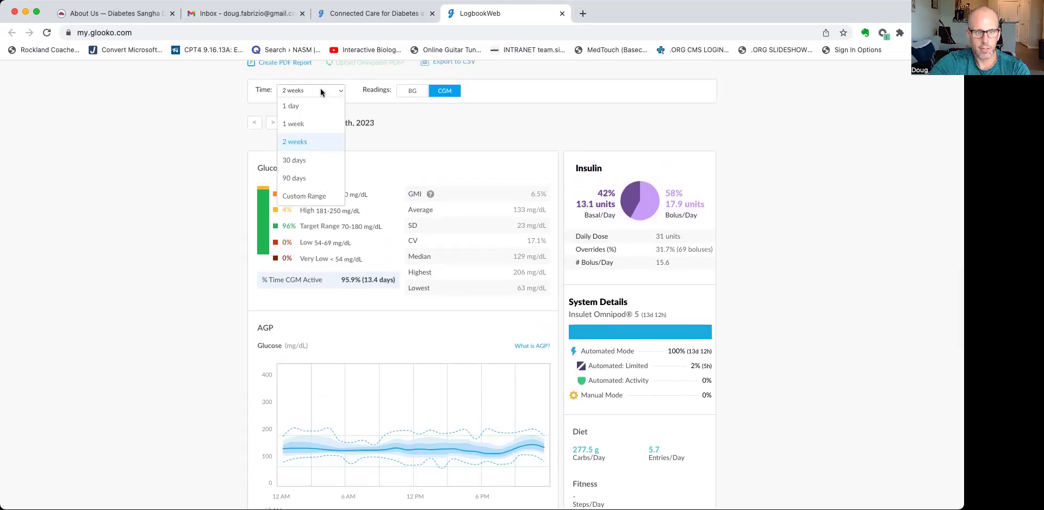
{"action": "left_click", "coordinate": [781, 274]}
Review the insulin daily dose and the basal share per day
{"action": "scroll", "coordinate": [781, 274], "scroll_direction": "down", "scroll_amount": 2}
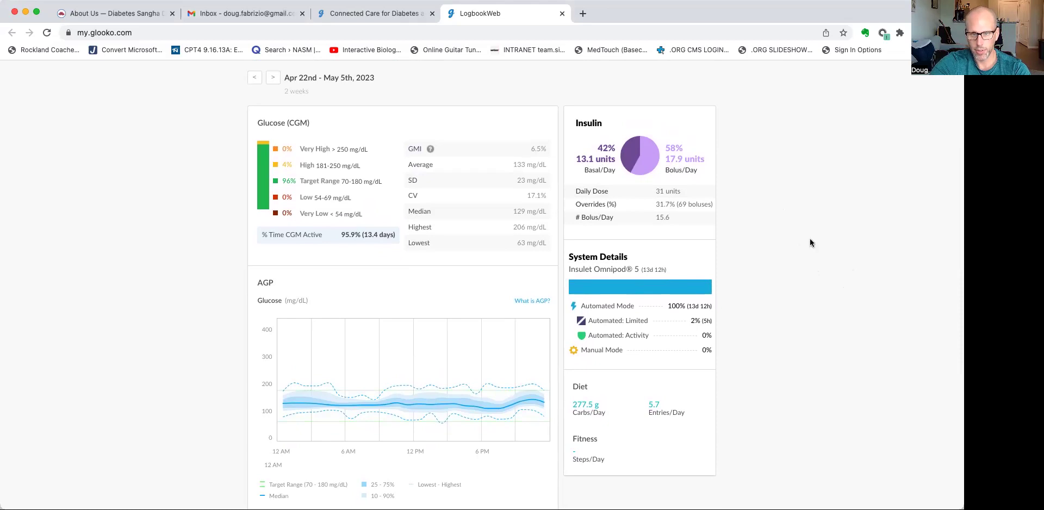
{"action": "left_click_drag", "start_coordinate": [656, 191], "coordinate": [693, 194]}
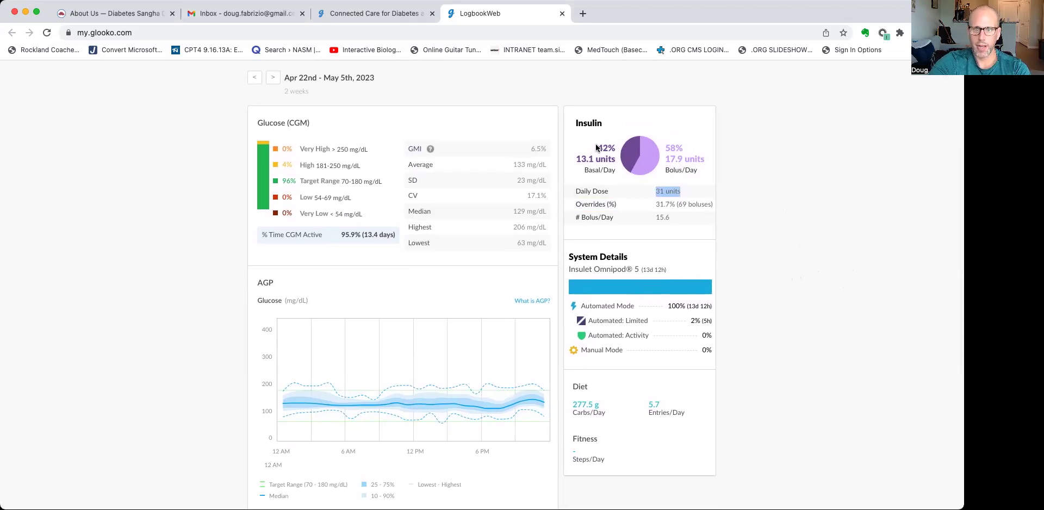
{"action": "left_click_drag", "start_coordinate": [597, 146], "coordinate": [613, 161]}
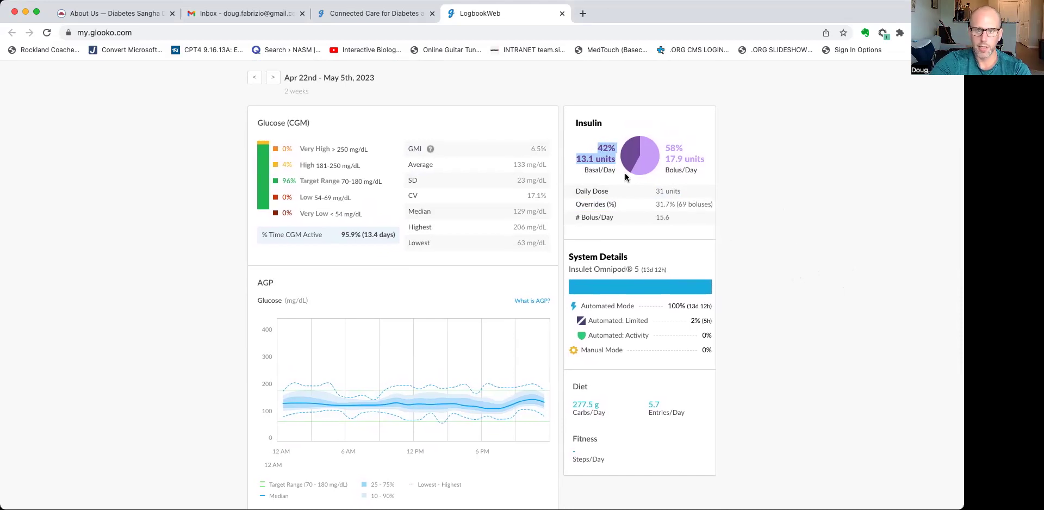
{"action": "left_click", "coordinate": [597, 173]}
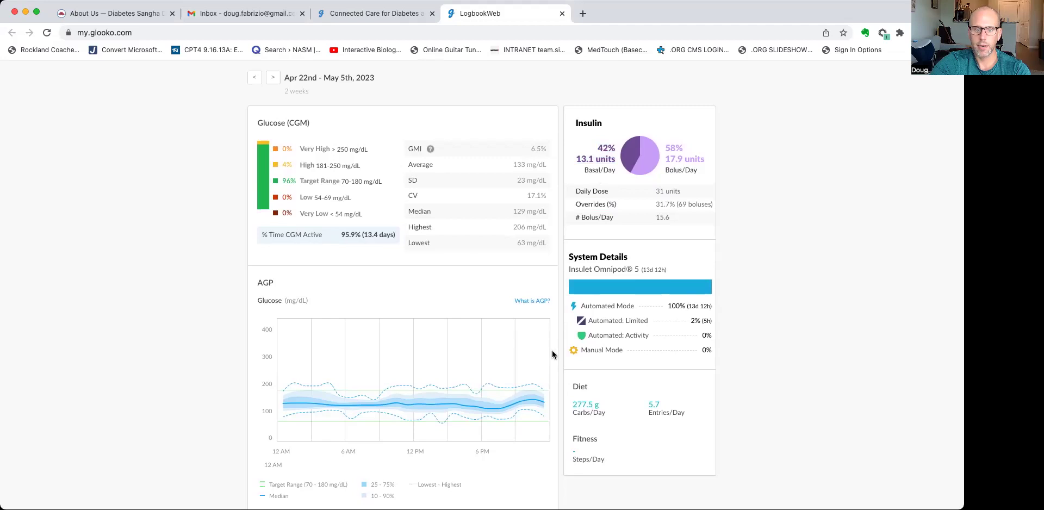
Examine the AGP glucose graph over the hours of the day
{"action": "scroll", "coordinate": [554, 359], "scroll_direction": "down", "scroll_amount": 5}
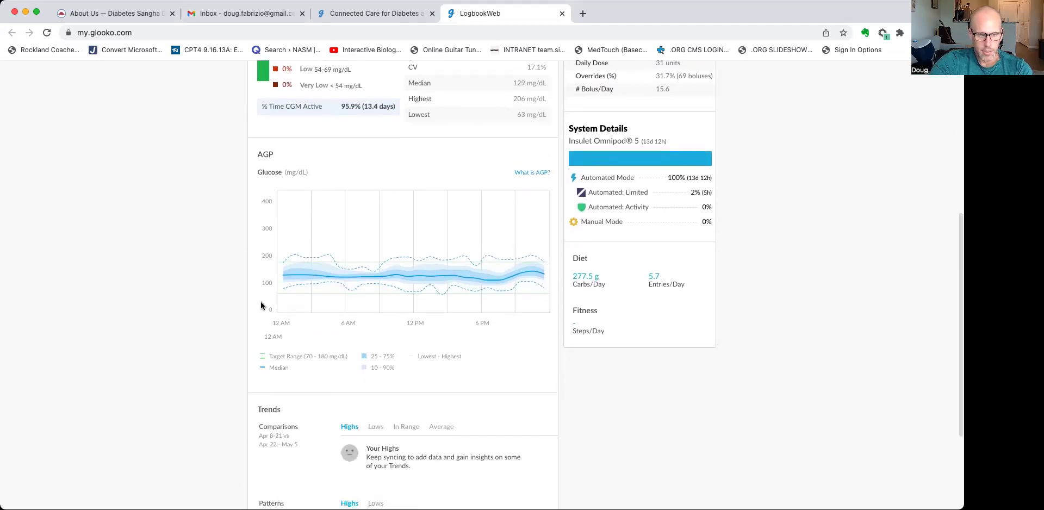
{"action": "scroll", "coordinate": [191, 207], "scroll_direction": "down", "scroll_amount": 1}
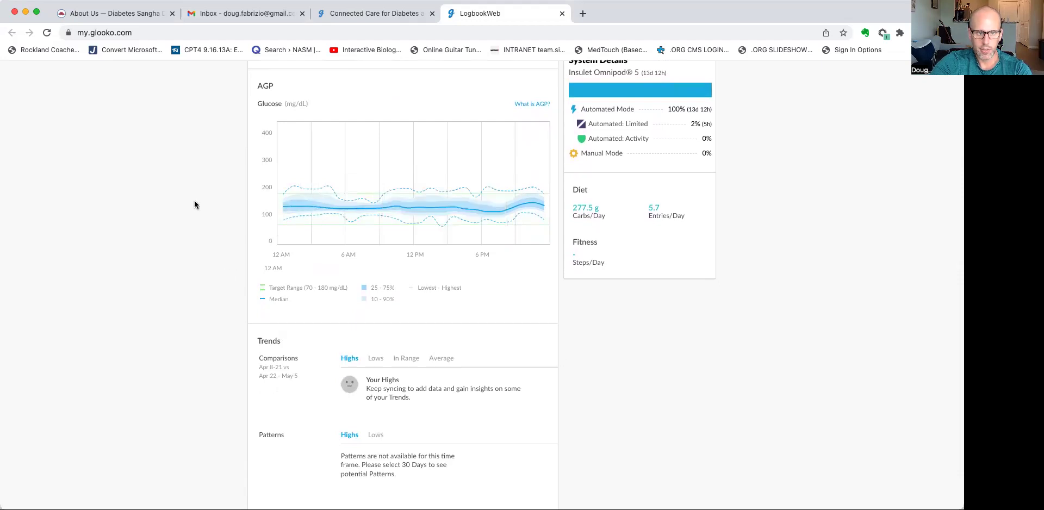
{"action": "mouse_move", "coordinate": [296, 209]}
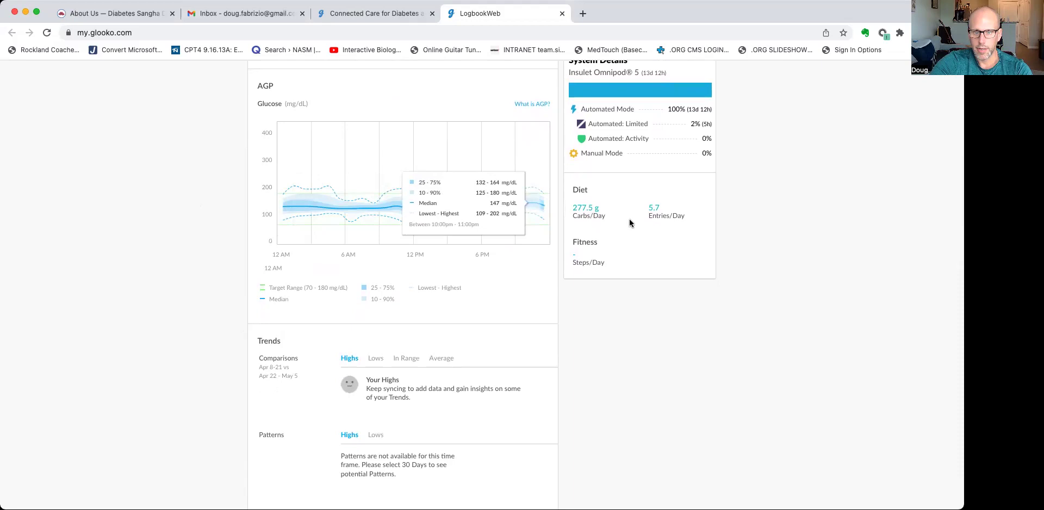
Review the daily carbs under Diet and the Automated Mode entry under System Details
{"action": "triple_click", "coordinate": [584, 207]}
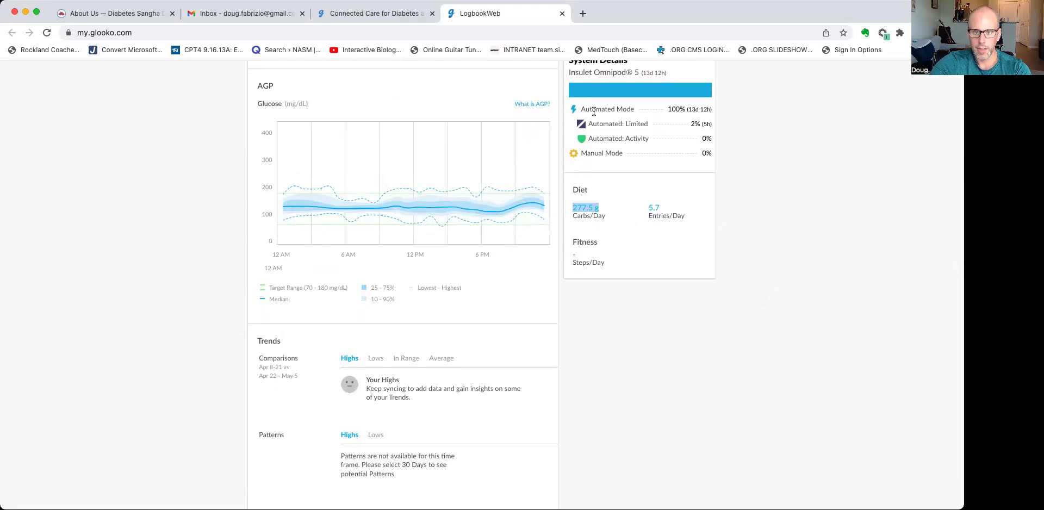
{"action": "scroll", "coordinate": [598, 125], "scroll_direction": "up", "scroll_amount": 2}
{"action": "left_click", "coordinate": [588, 150]}
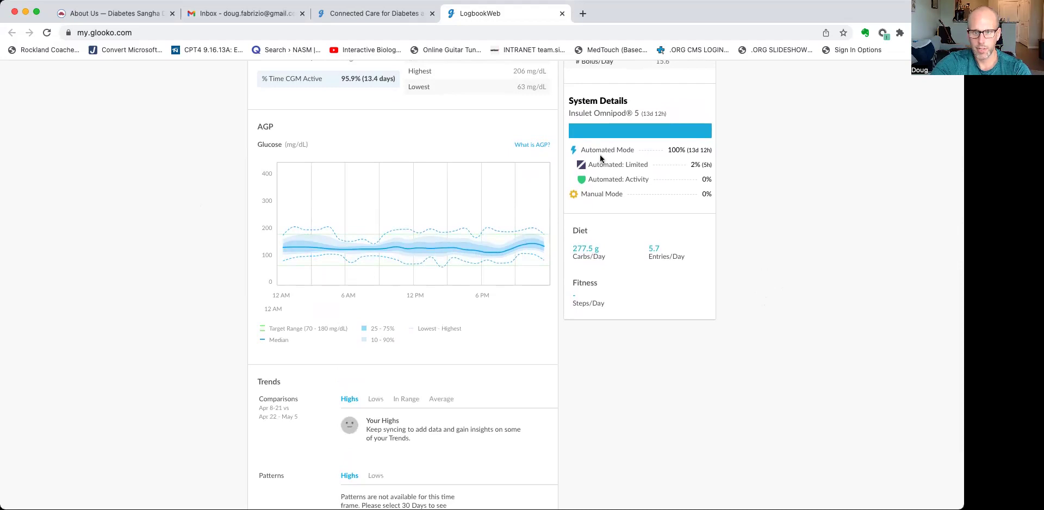
Check the available summary time ranges again, leaving the 2 weeks setting in place
{"action": "scroll", "coordinate": [624, 280], "scroll_direction": "up", "scroll_amount": 4}
{"action": "mouse_move", "coordinate": [498, 286]}
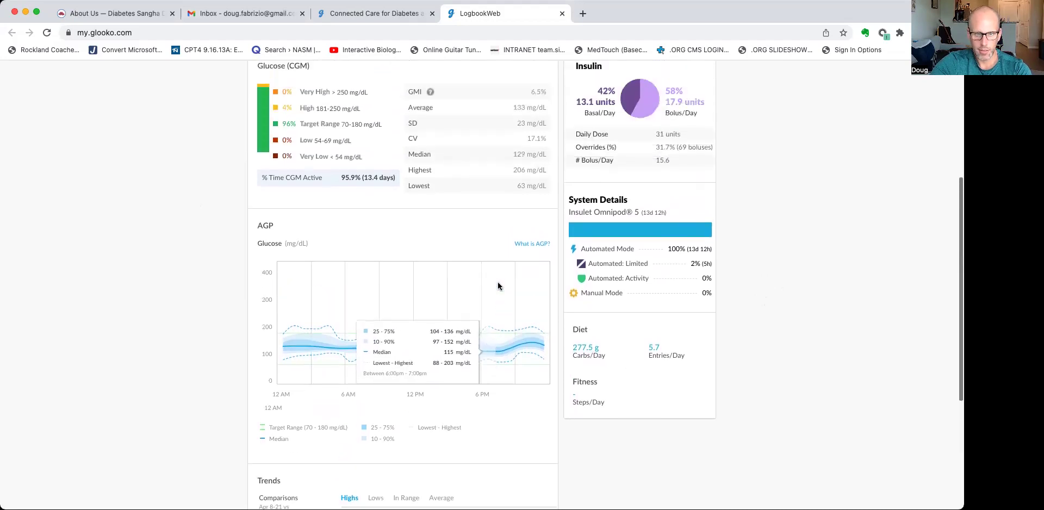
{"action": "scroll", "coordinate": [498, 286], "scroll_direction": "up", "scroll_amount": 5}
{"action": "left_click", "coordinate": [321, 202]}
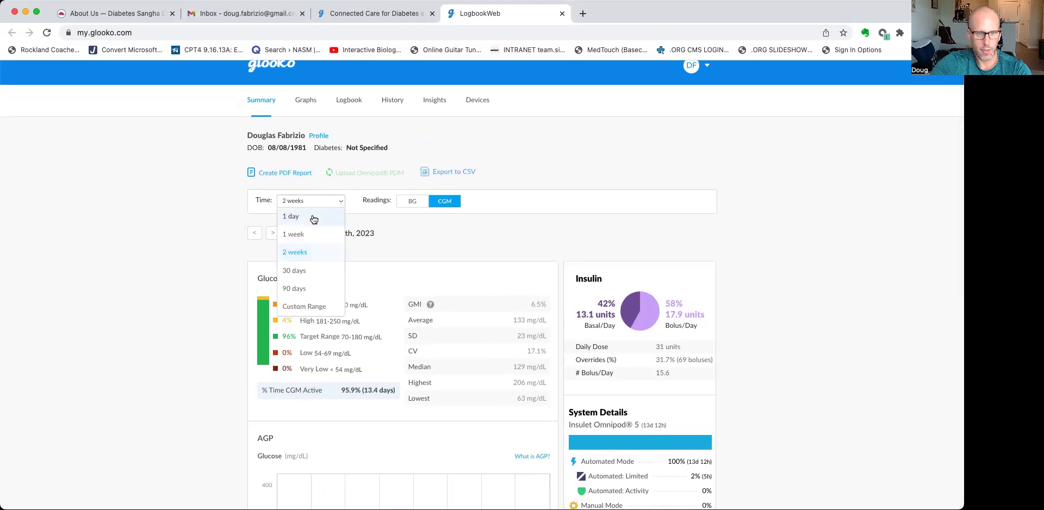
{"action": "left_click", "coordinate": [224, 245]}
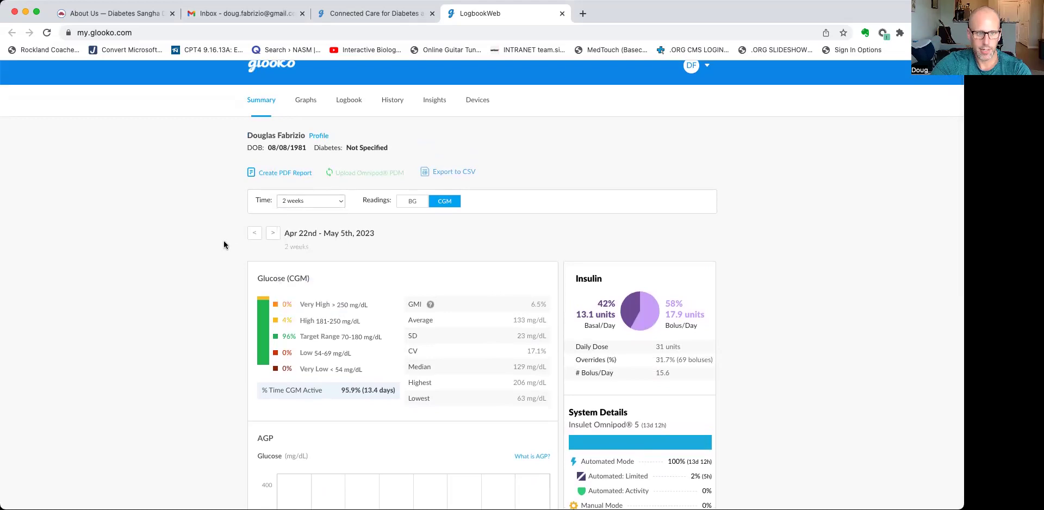
Look over the whole Insulin section and the AGP graph of the summary once more
{"action": "scroll", "coordinate": [399, 290], "scroll_direction": "down", "scroll_amount": 5}
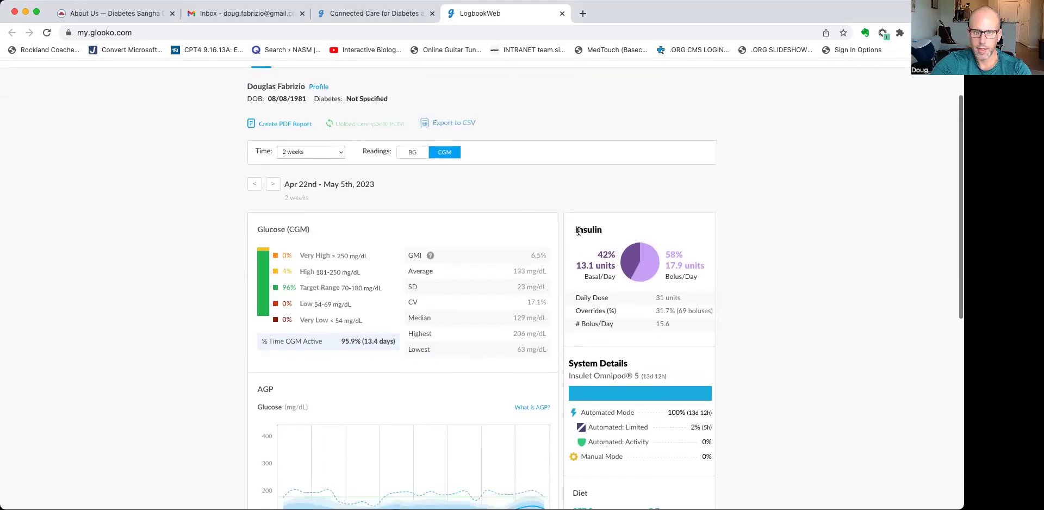
{"action": "left_click_drag", "start_coordinate": [572, 139], "coordinate": [674, 240]}
{"action": "scroll", "coordinate": [694, 367], "scroll_direction": "down", "scroll_amount": 3}
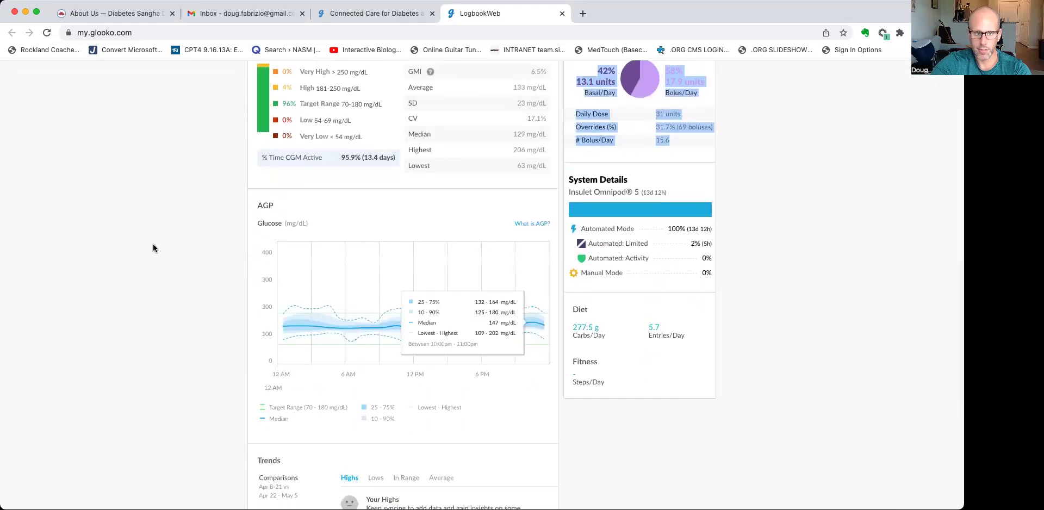
{"action": "scroll", "coordinate": [158, 246], "scroll_direction": "up", "scroll_amount": 5}
{"action": "scroll", "coordinate": [158, 246], "scroll_direction": "up", "scroll_amount": 3}
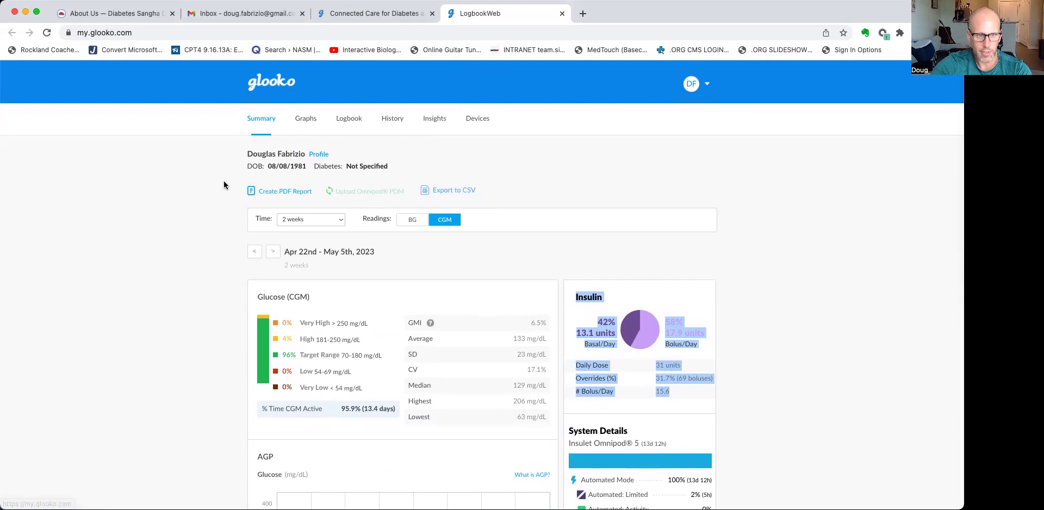
Open the Graphs overview and inspect the daily glucose, carbs and insulin details from April 22
{"action": "left_click", "coordinate": [304, 120]}
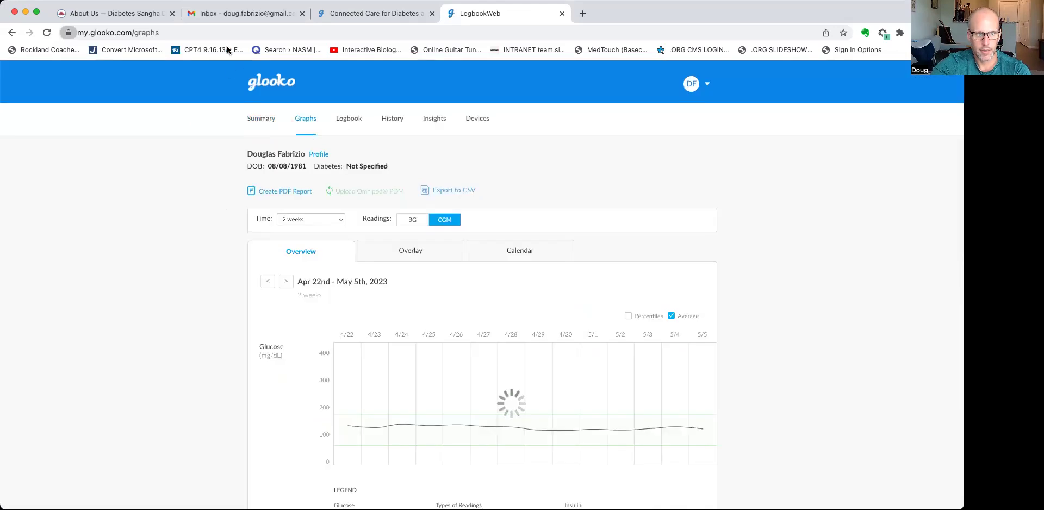
{"action": "scroll", "coordinate": [171, 287], "scroll_direction": "down", "scroll_amount": 2}
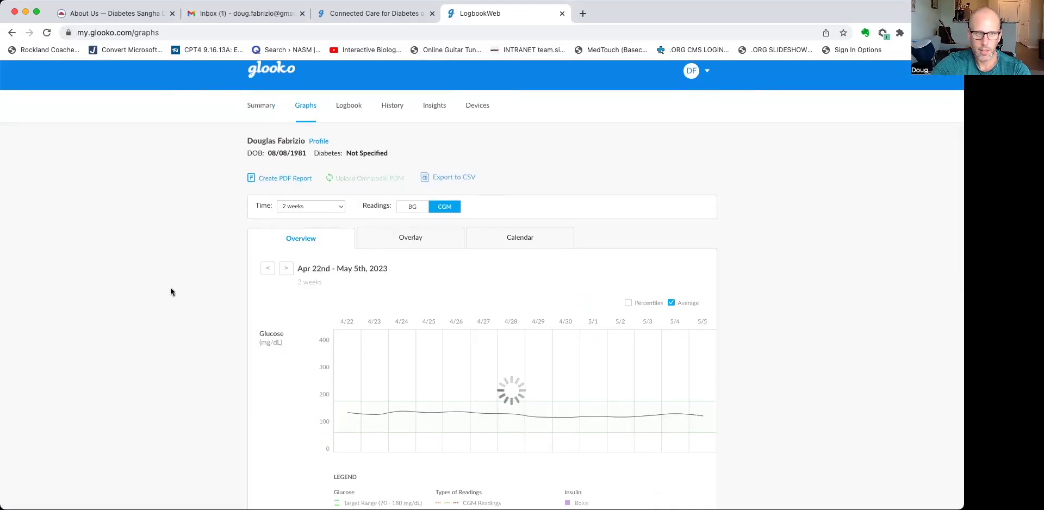
{"action": "scroll", "coordinate": [173, 287], "scroll_direction": "down", "scroll_amount": 3}
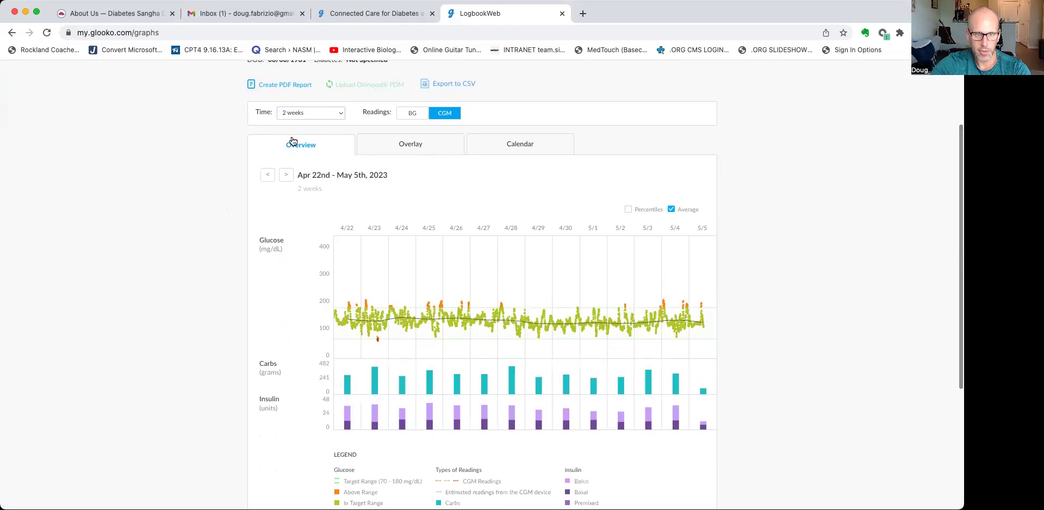
{"action": "scroll", "coordinate": [197, 225], "scroll_direction": "down", "scroll_amount": 2}
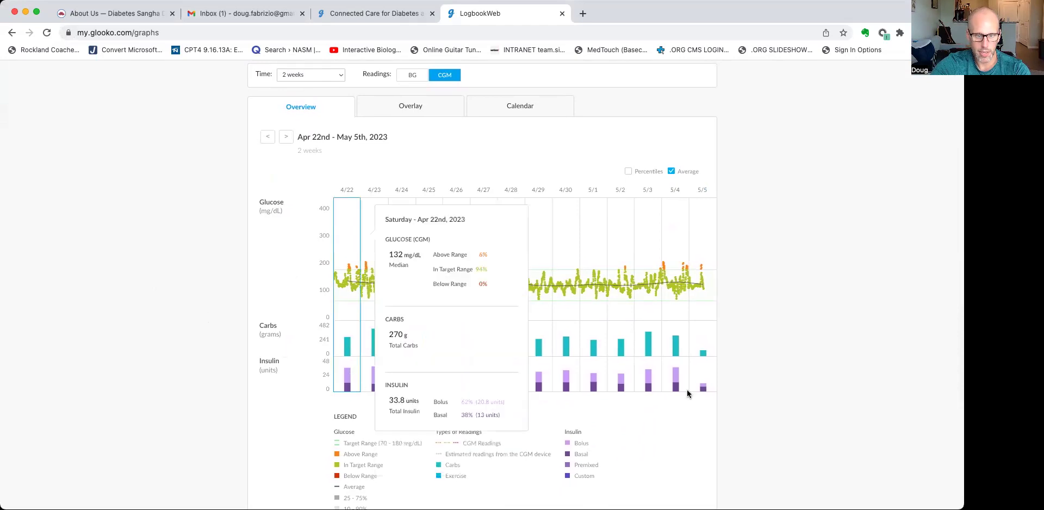
{"action": "mouse_move", "coordinate": [349, 346]}
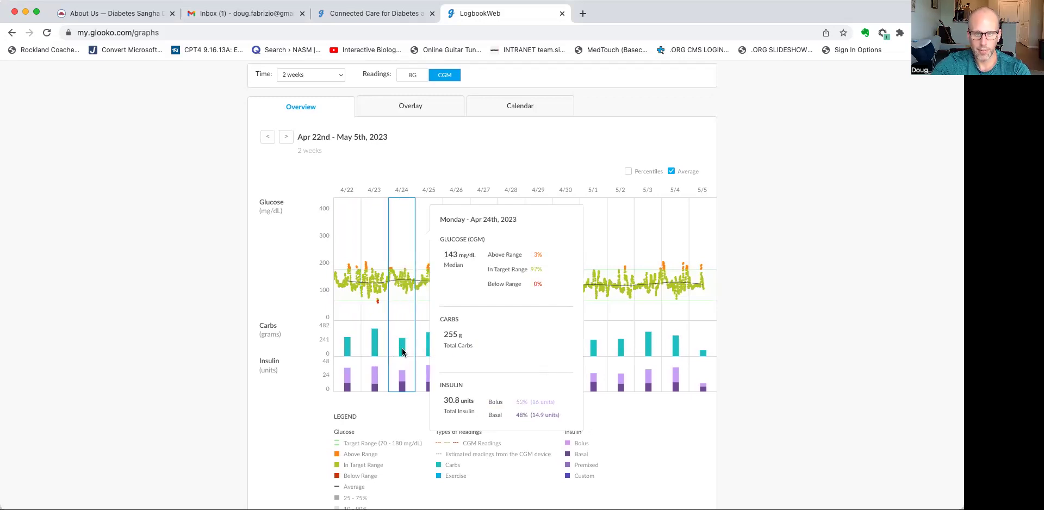
Review the CGM glucose and insulin statistics below the two-week Overview graph, including the daily correction boluses
{"action": "scroll", "coordinate": [802, 361], "scroll_direction": "down", "scroll_amount": 1}
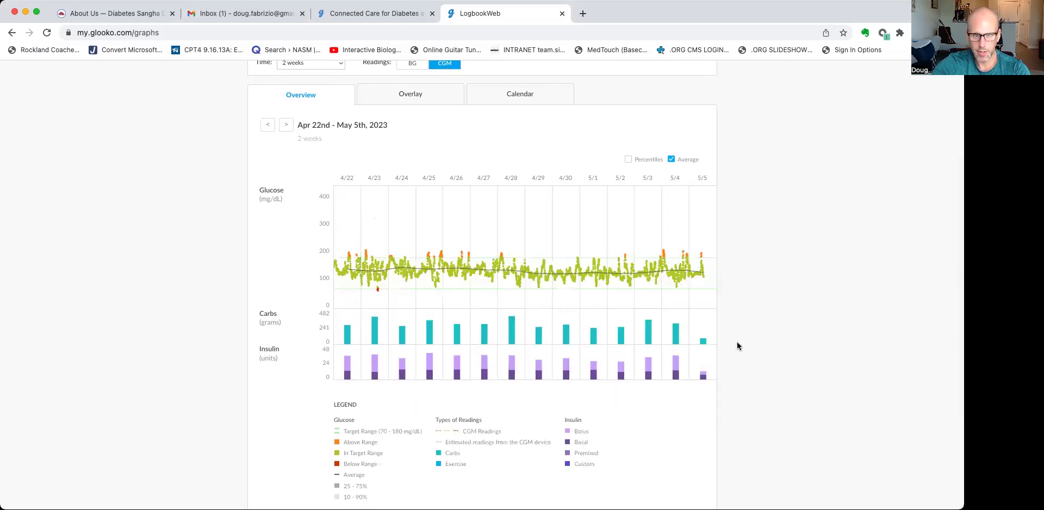
{"action": "scroll", "coordinate": [760, 343], "scroll_direction": "down", "scroll_amount": 5}
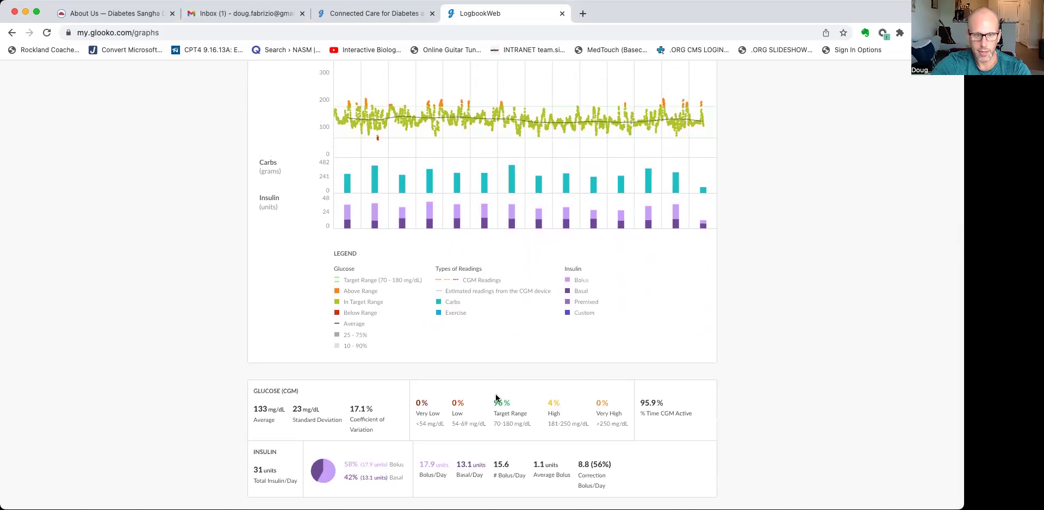
{"action": "left_click_drag", "start_coordinate": [235, 408], "coordinate": [674, 481]}
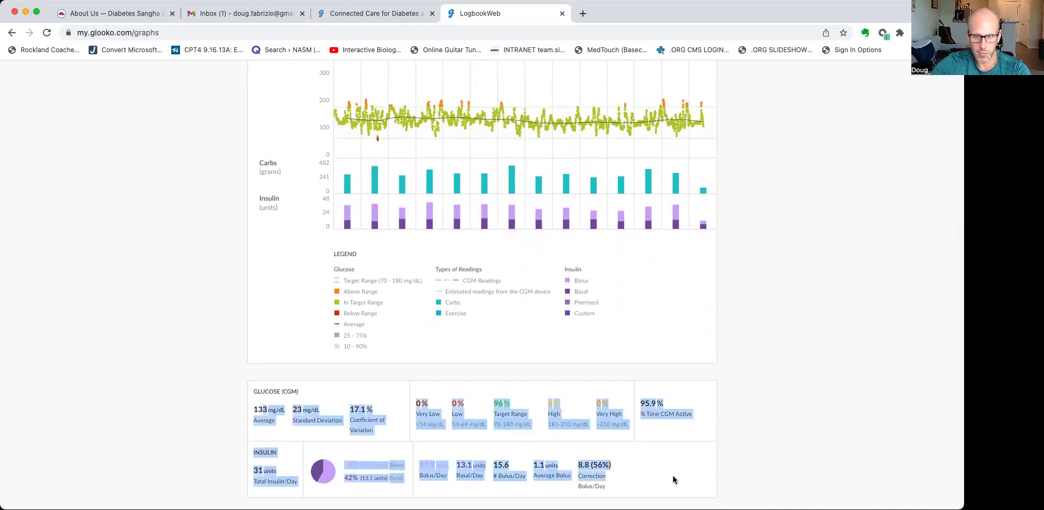
{"action": "left_click", "coordinate": [772, 472]}
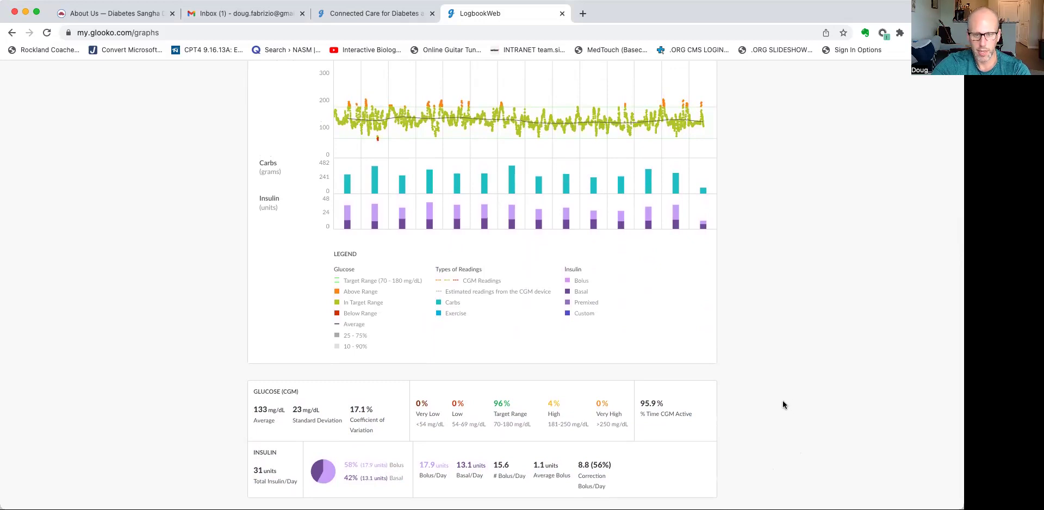
{"action": "left_click_drag", "start_coordinate": [579, 462], "coordinate": [620, 488]}
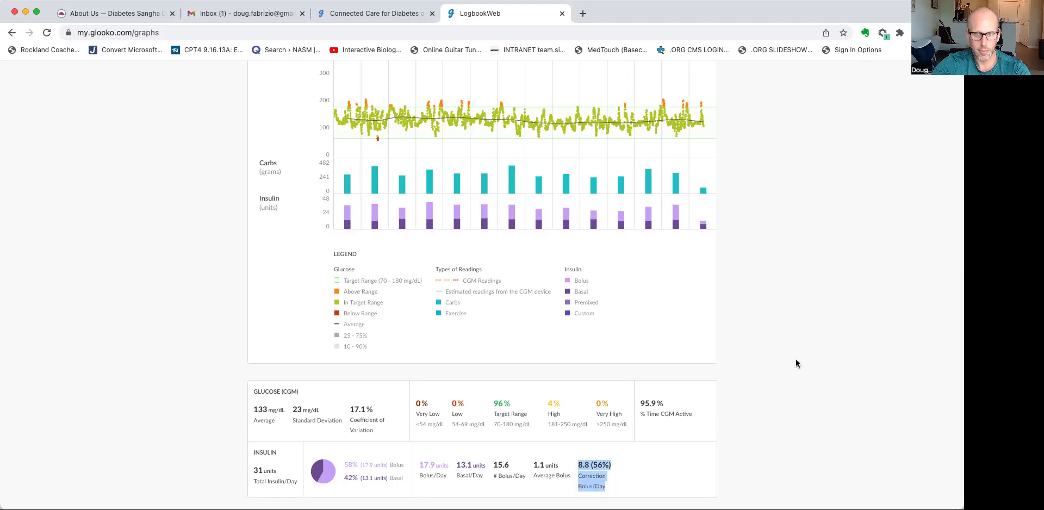
Open the Overlay graph in Spaghetti view and examine the daily glucose curves for all weekdays
{"action": "scroll", "coordinate": [778, 403], "scroll_direction": "up", "scroll_amount": 10}
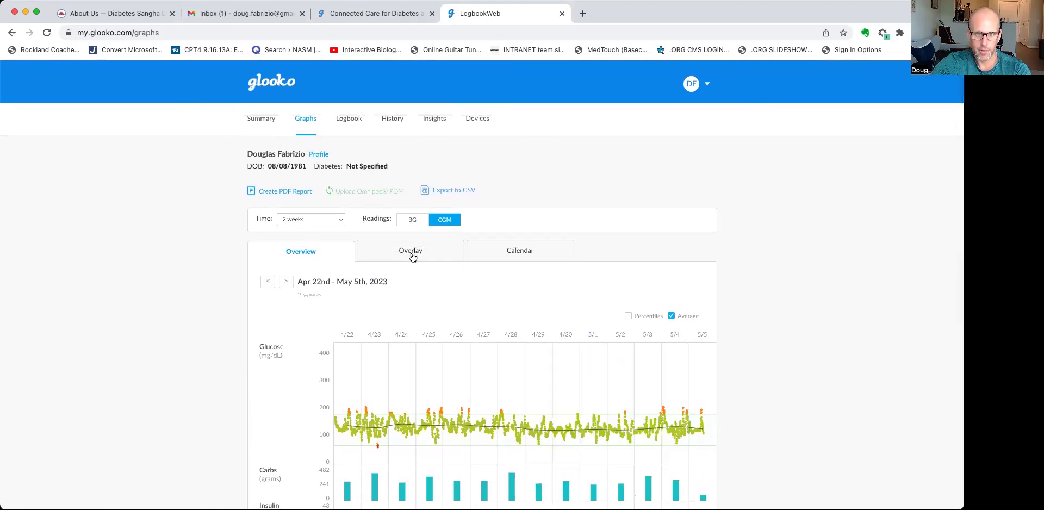
{"action": "left_click", "coordinate": [408, 254]}
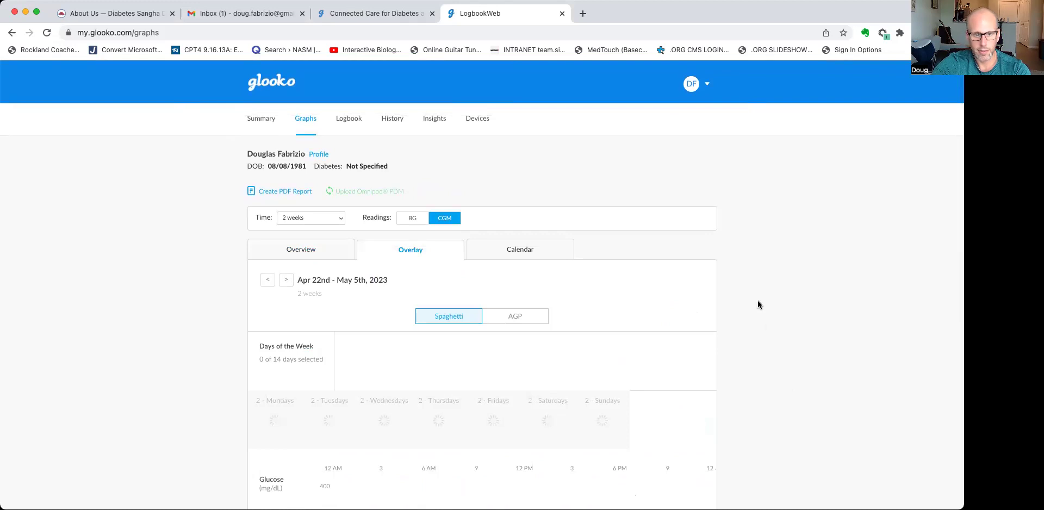
{"action": "scroll", "coordinate": [802, 326], "scroll_direction": "down", "scroll_amount": 5}
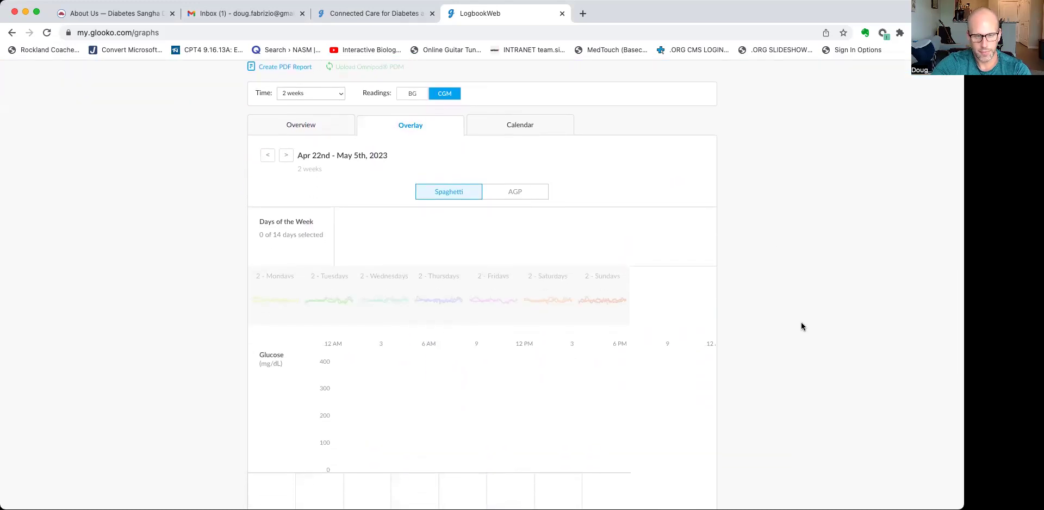
{"action": "scroll", "coordinate": [802, 327], "scroll_direction": "down", "scroll_amount": 7}
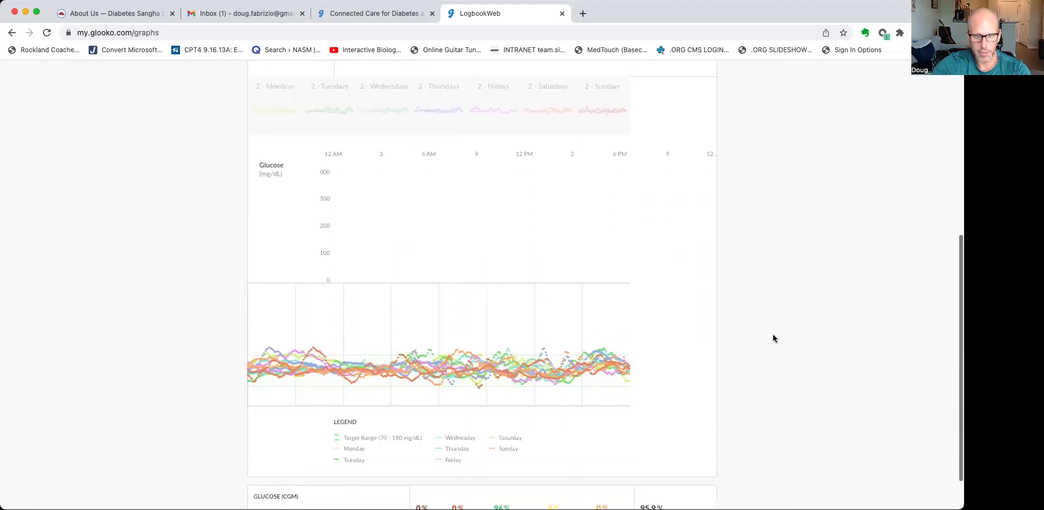
{"action": "mouse_move", "coordinate": [422, 360]}
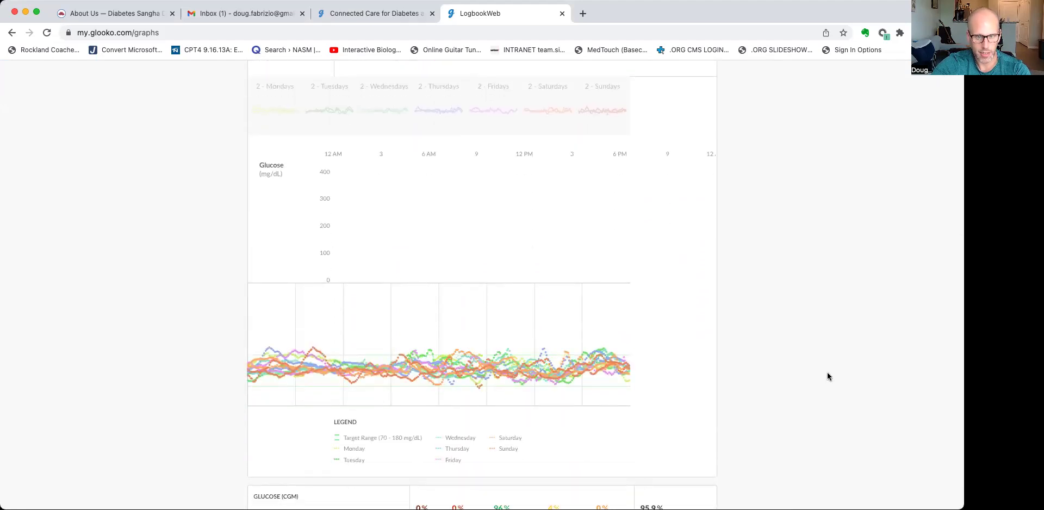
{"action": "scroll", "coordinate": [828, 377], "scroll_direction": "down", "scroll_amount": 2}
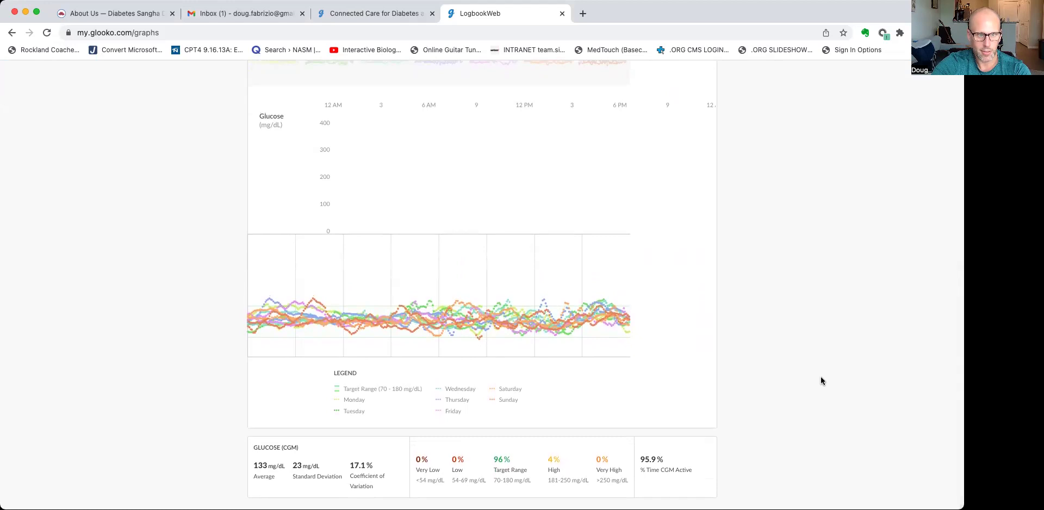
Filter the overlay to the two Mondays and inspect their glucose curves
{"action": "scroll", "coordinate": [413, 250], "scroll_direction": "up", "scroll_amount": 3}
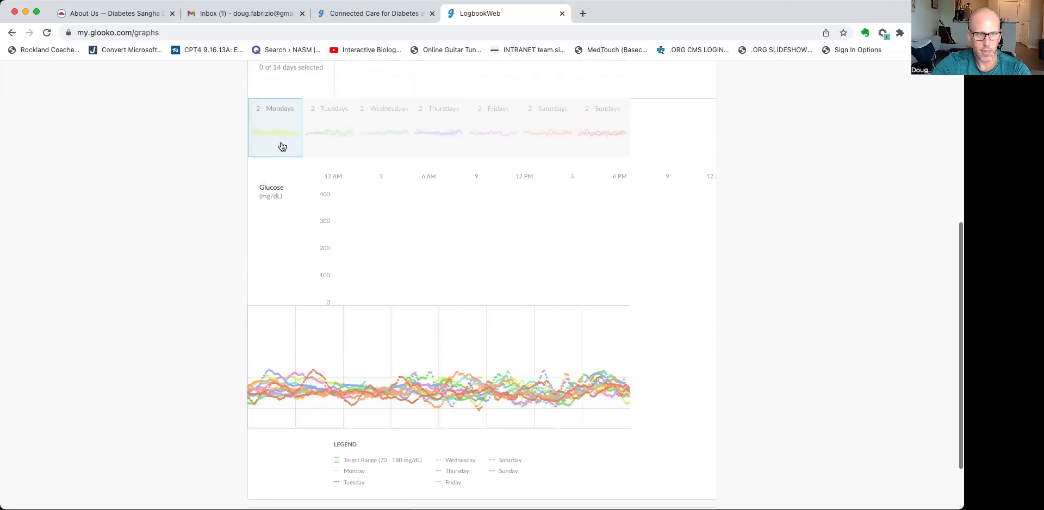
{"action": "scroll", "coordinate": [282, 147], "scroll_direction": "up", "scroll_amount": 1}
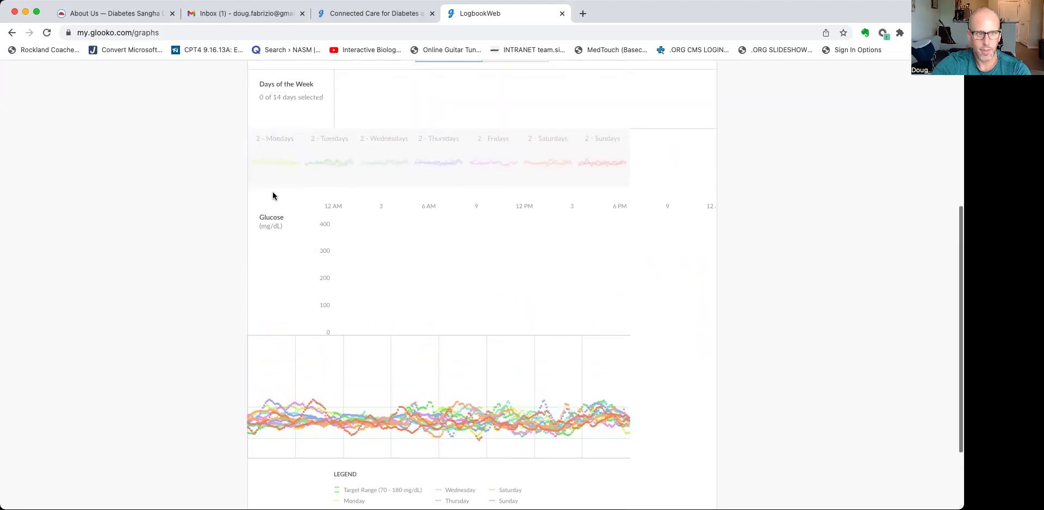
{"action": "left_click", "coordinate": [267, 161]}
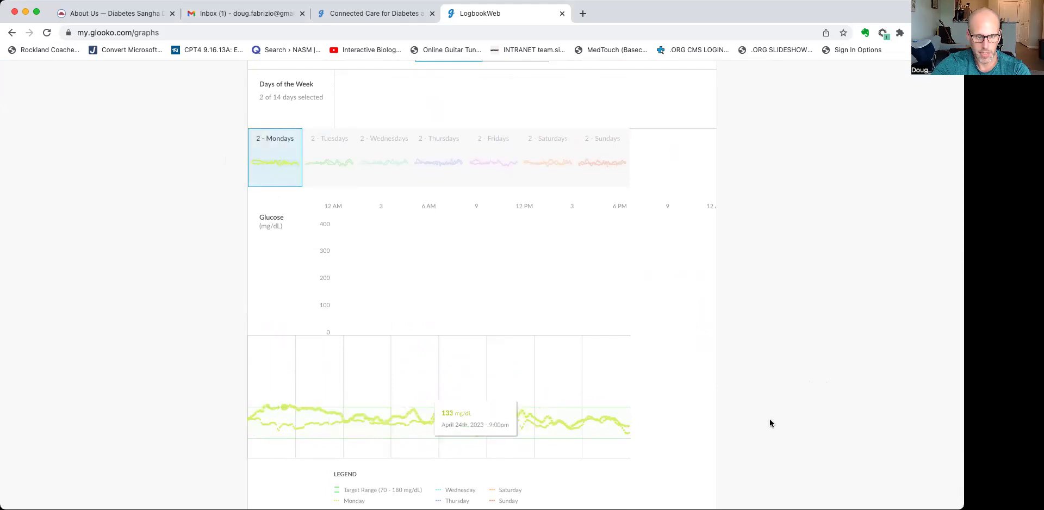
{"action": "scroll", "coordinate": [771, 424], "scroll_direction": "down", "scroll_amount": 2}
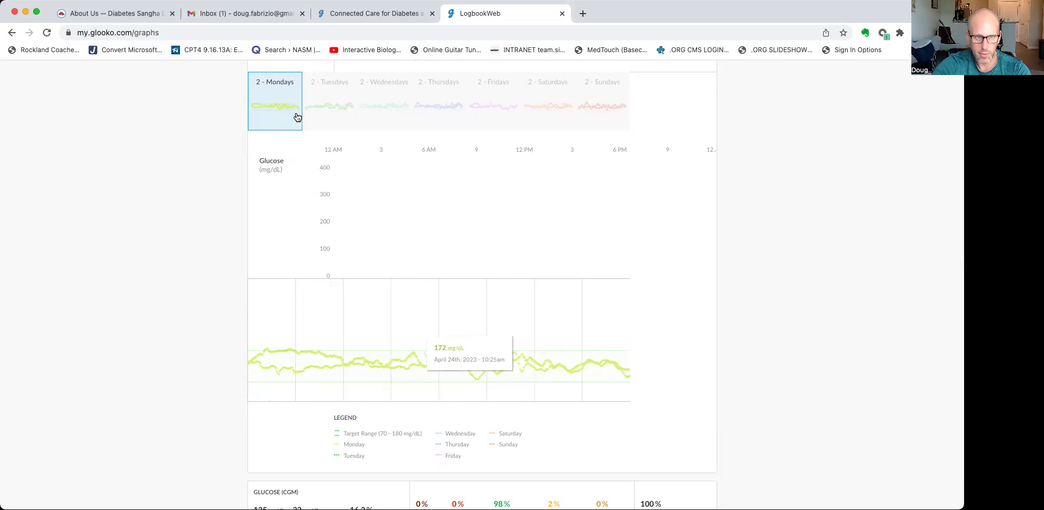
Compare the Tuesdays with the Mondays, view the Thursdays alone, and clear the weekday selection
{"action": "left_click", "coordinate": [325, 111]}
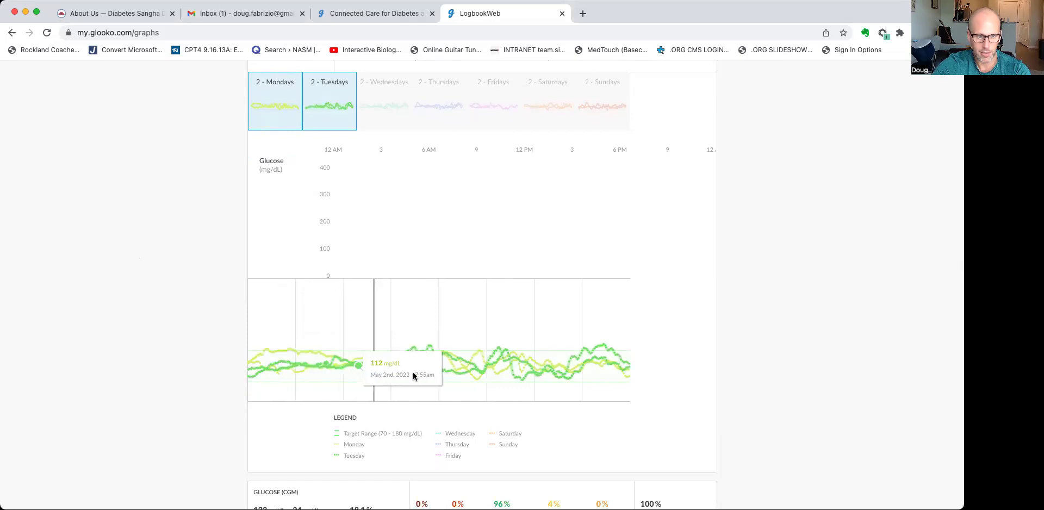
{"action": "left_click", "coordinate": [336, 115]}
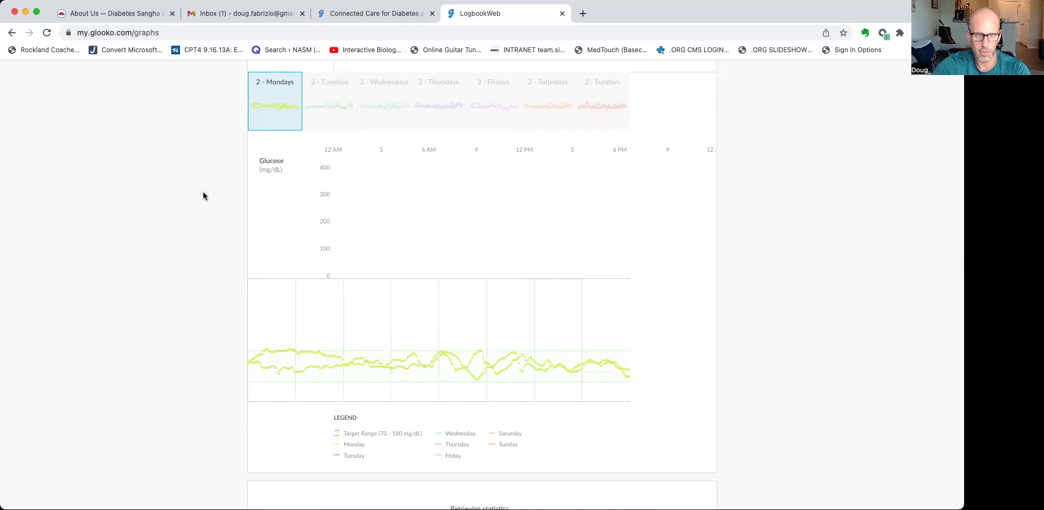
{"action": "left_click", "coordinate": [445, 104]}
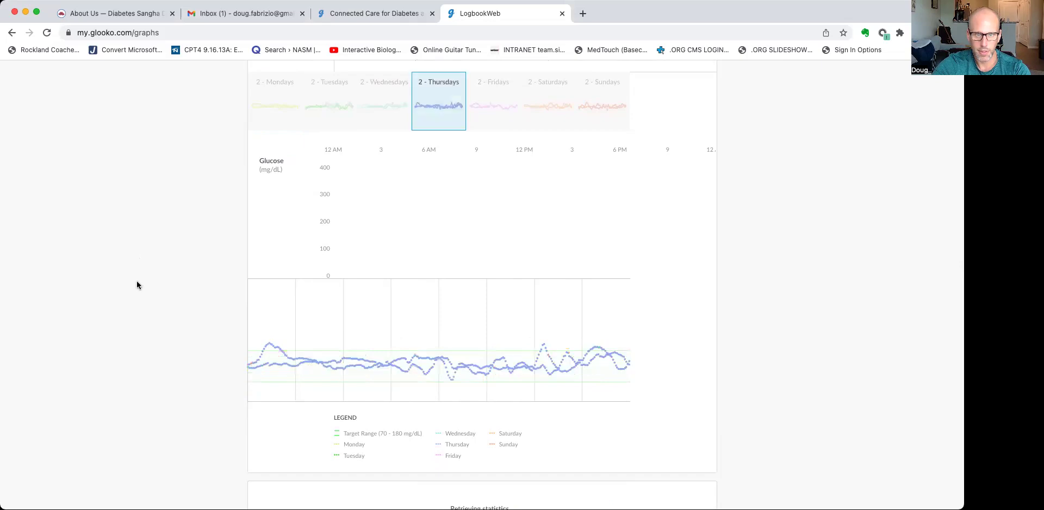
{"action": "left_click", "coordinate": [451, 112]}
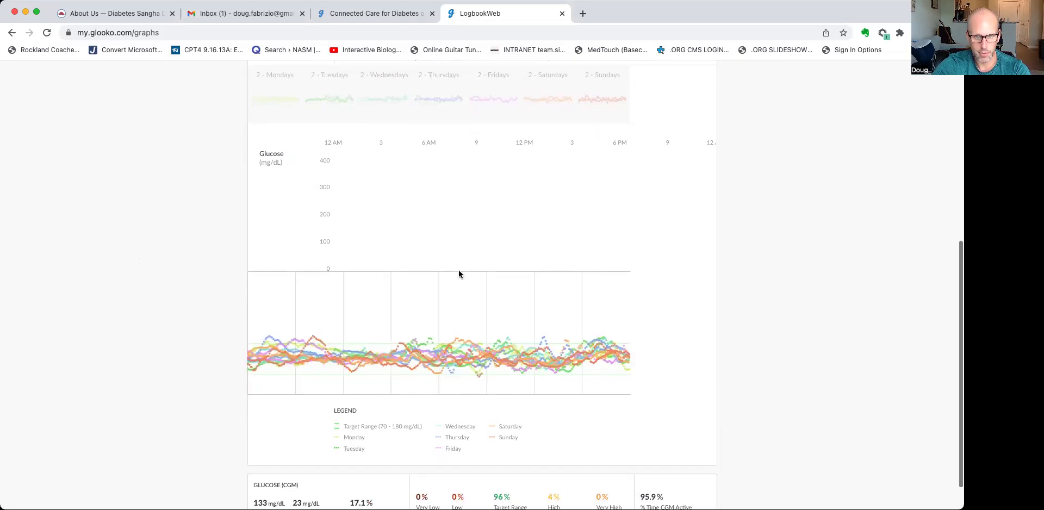
Open the Calendar graph and drill down to the one-day view of Saturday, April 22
{"action": "scroll", "coordinate": [459, 273], "scroll_direction": "up", "scroll_amount": 6}
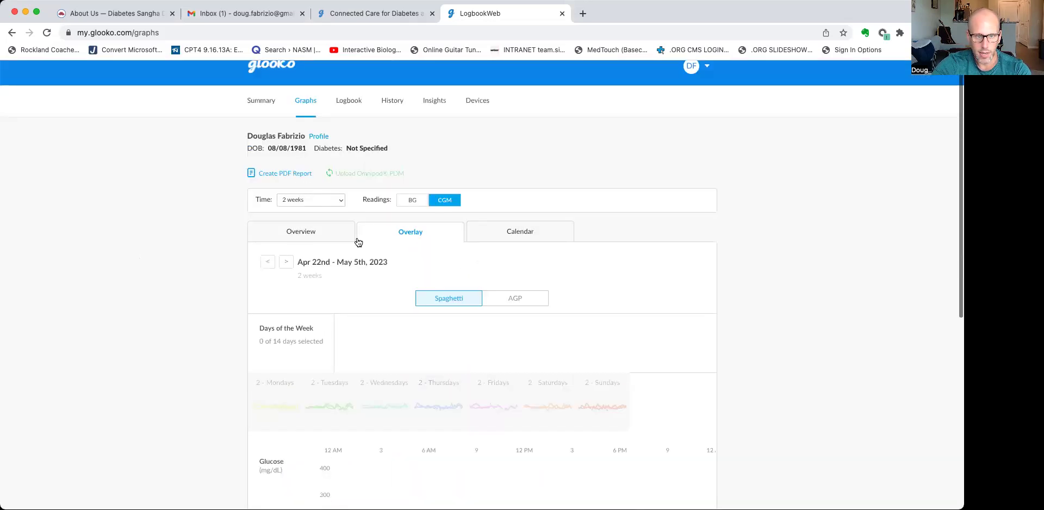
{"action": "left_click", "coordinate": [325, 240]}
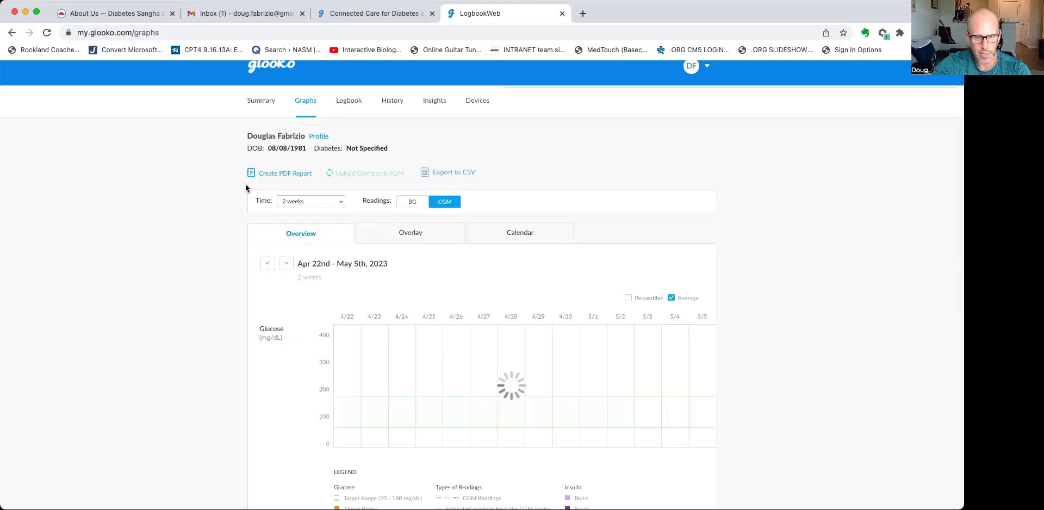
{"action": "left_click", "coordinate": [520, 232]}
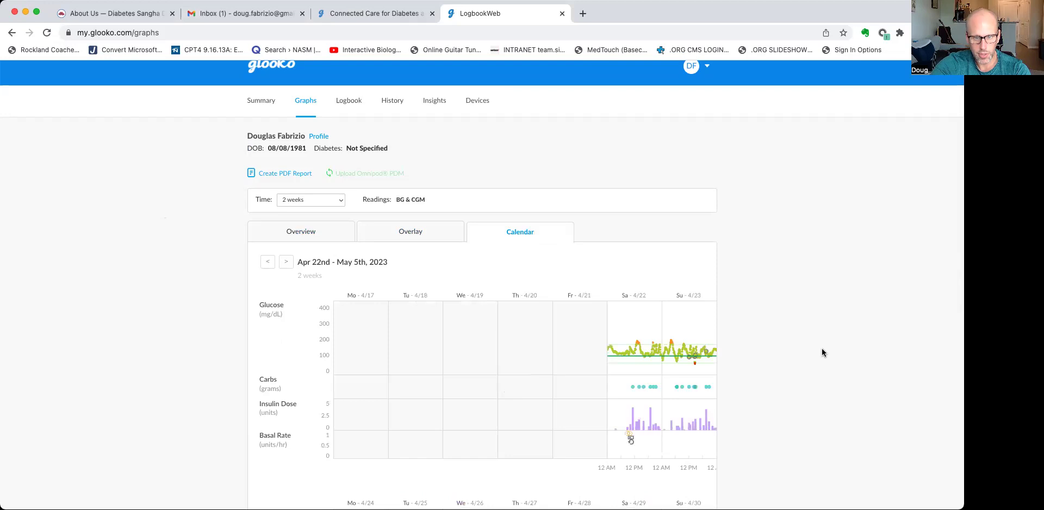
{"action": "scroll", "coordinate": [698, 333], "scroll_direction": "down", "scroll_amount": 4}
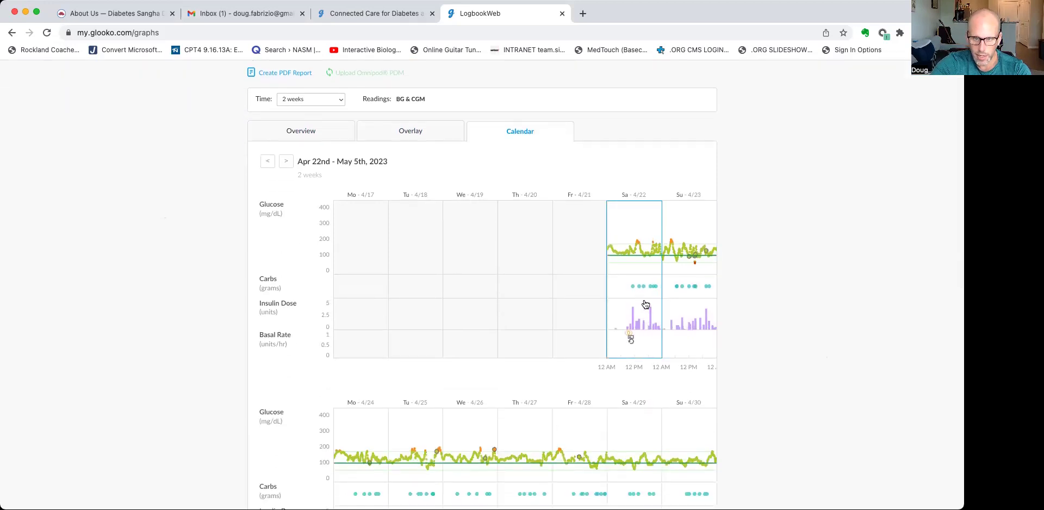
{"action": "left_click", "coordinate": [635, 253]}
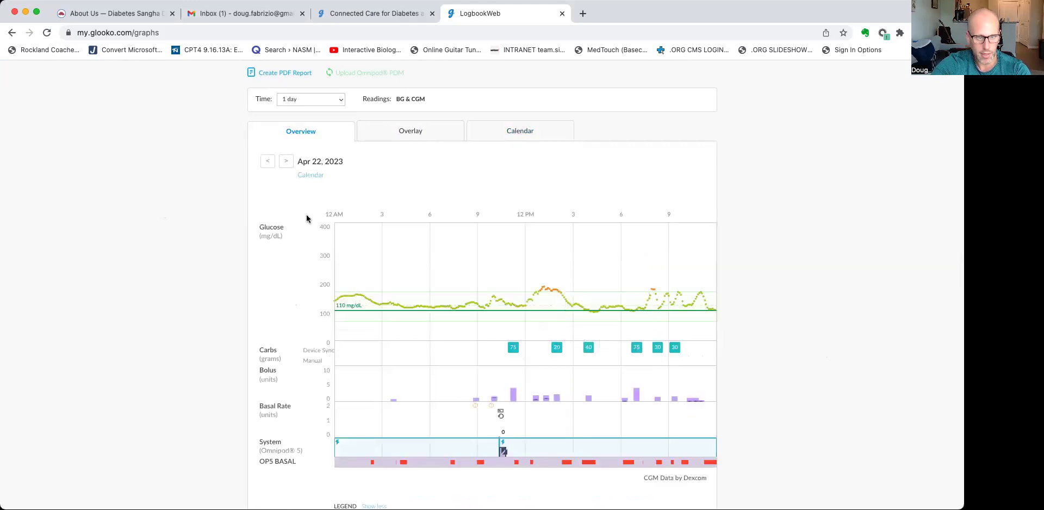
Inspect the April 22 glucose readings, the 75 g and 20 g carb entries, and the details of the early-afternoon correction bolus
{"action": "mouse_move", "coordinate": [346, 299]}
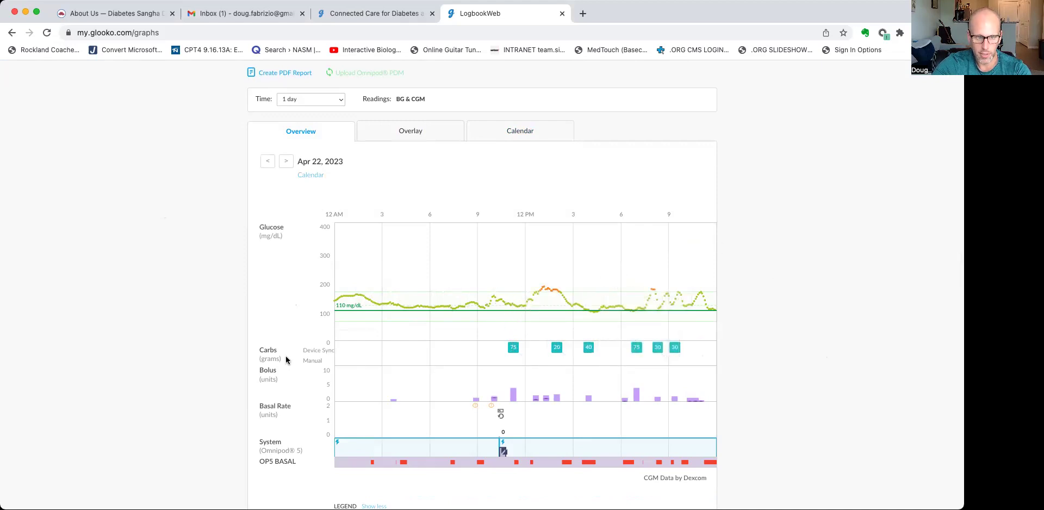
{"action": "left_click_drag", "start_coordinate": [260, 350], "coordinate": [278, 352]}
{"action": "mouse_move", "coordinate": [513, 348]}
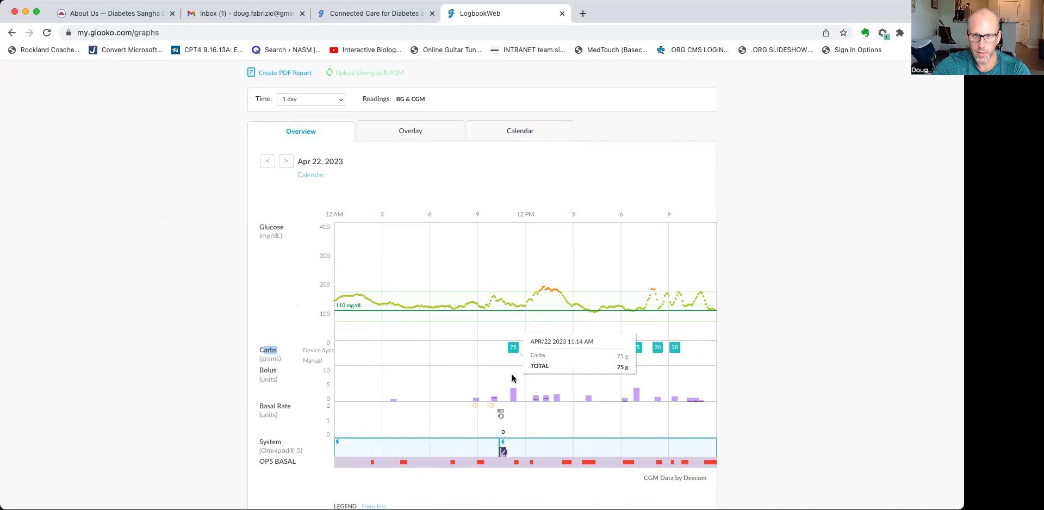
{"action": "mouse_move", "coordinate": [514, 399]}
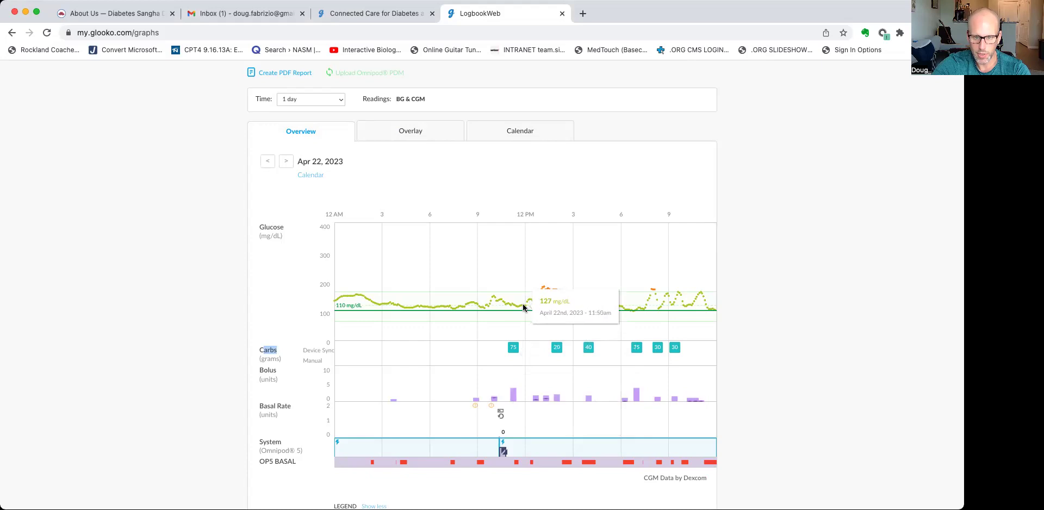
{"action": "mouse_move", "coordinate": [533, 302]}
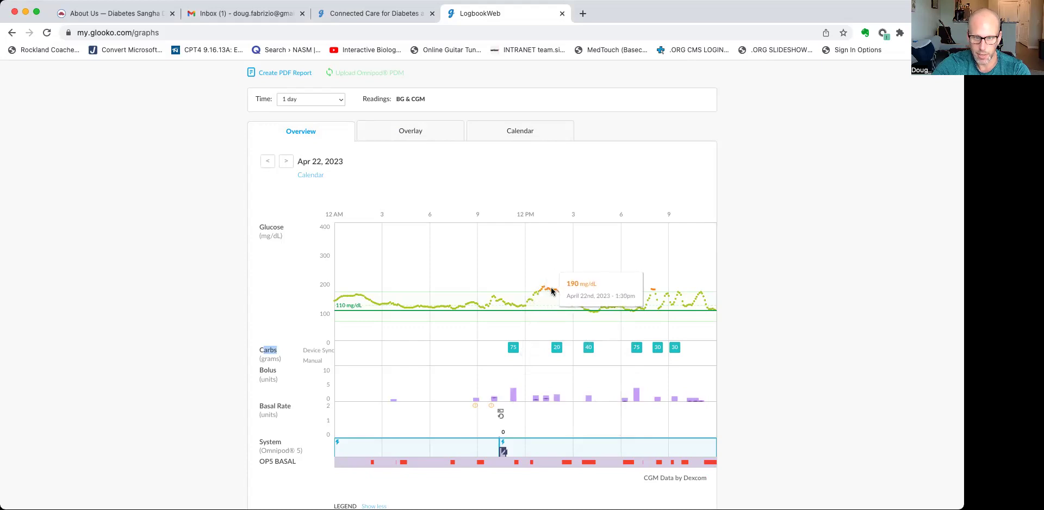
{"action": "mouse_move", "coordinate": [558, 343]}
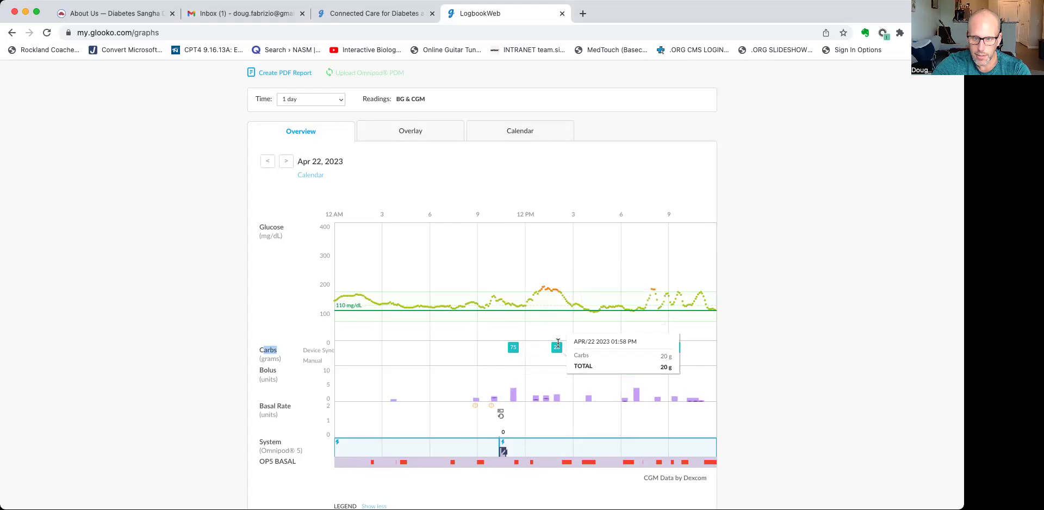
{"action": "mouse_move", "coordinate": [547, 401]}
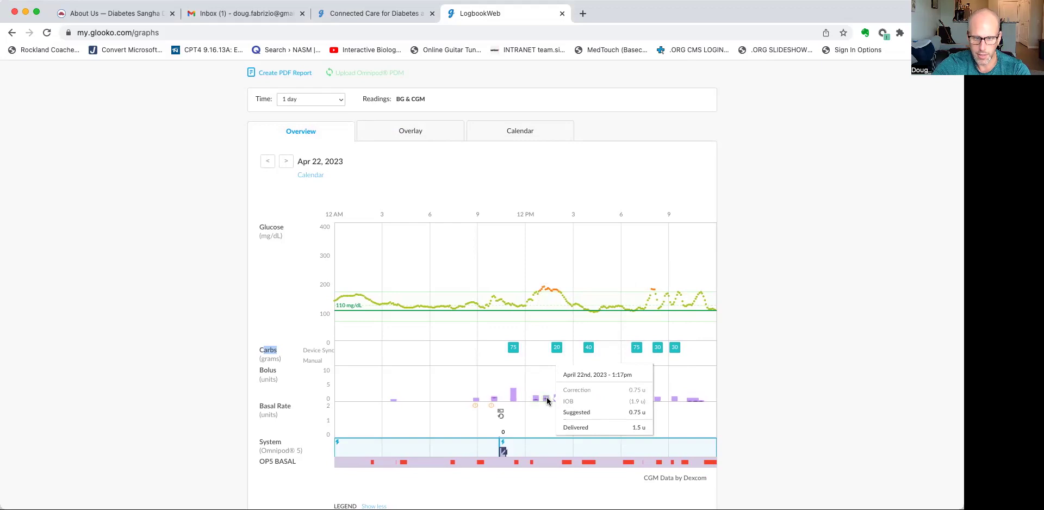
Review the Omnipod 5 System and OP5 Basal rows with their legend, and return to the Summary page
{"action": "scroll", "coordinate": [256, 438], "scroll_direction": "down", "scroll_amount": 1}
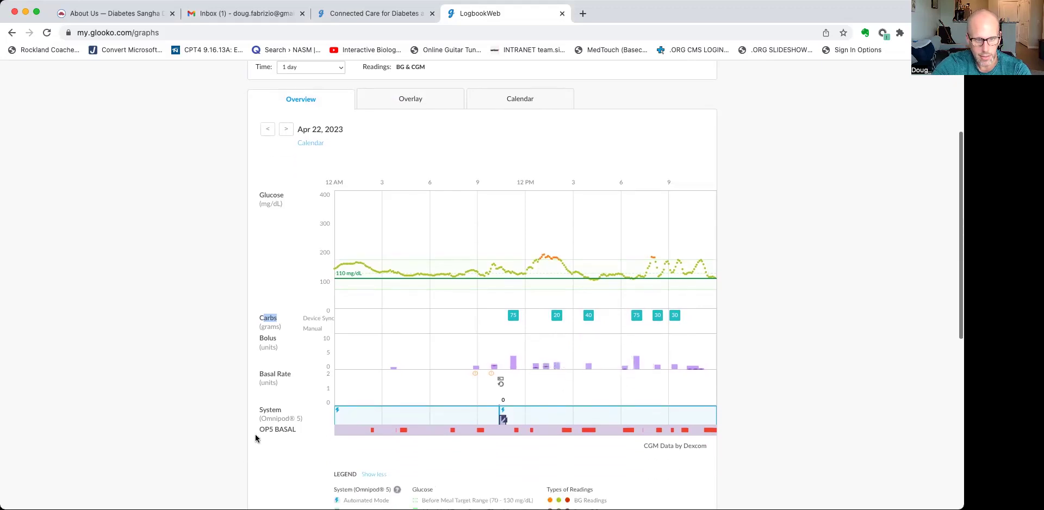
{"action": "left_click_drag", "start_coordinate": [260, 411], "coordinate": [364, 431]}
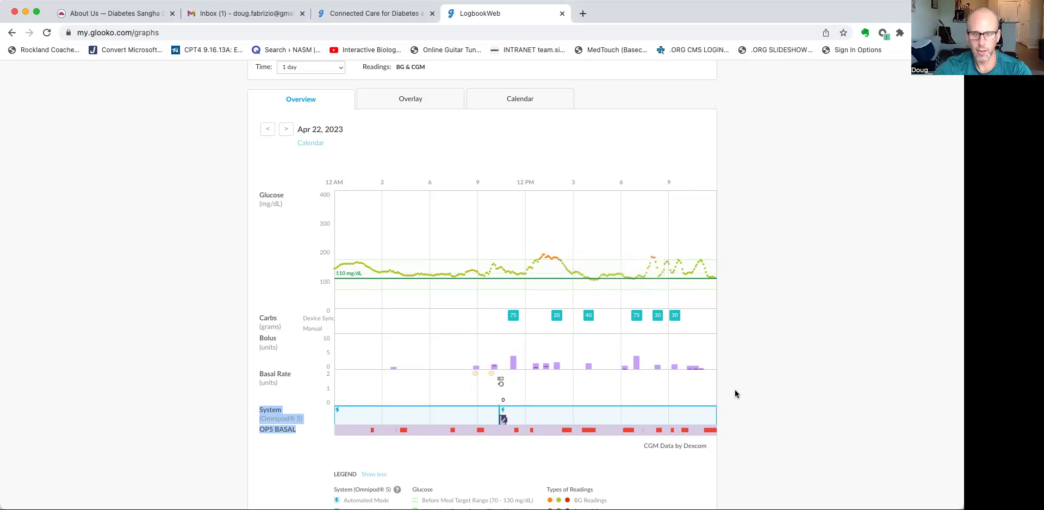
{"action": "scroll", "coordinate": [760, 311], "scroll_direction": "down", "scroll_amount": 3}
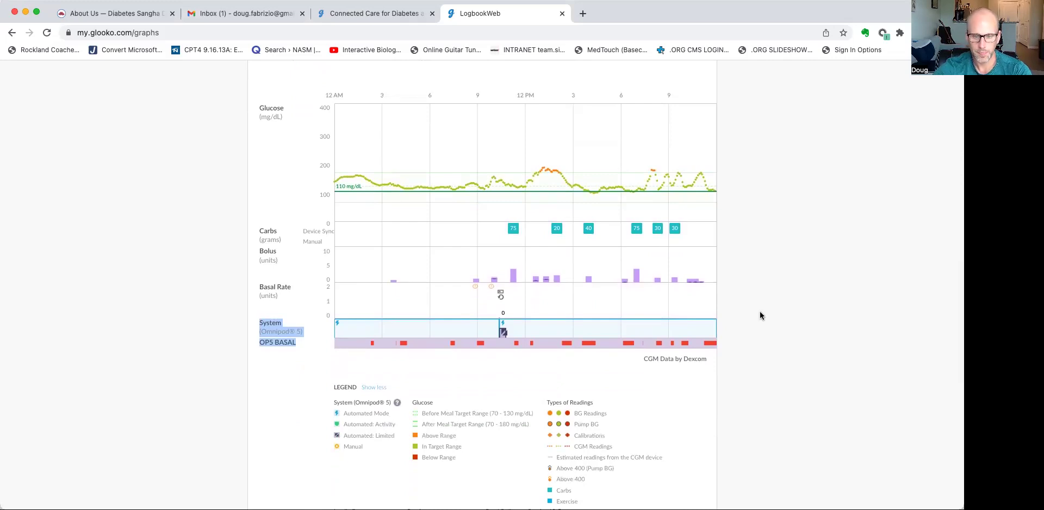
{"action": "scroll", "coordinate": [760, 311], "scroll_direction": "up", "scroll_amount": 5}
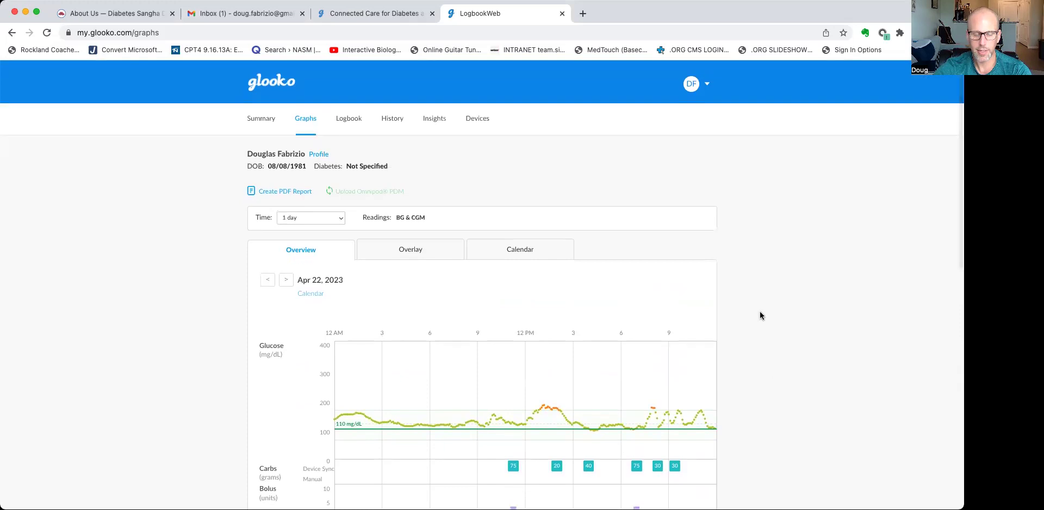
{"action": "left_click", "coordinate": [244, 117]}
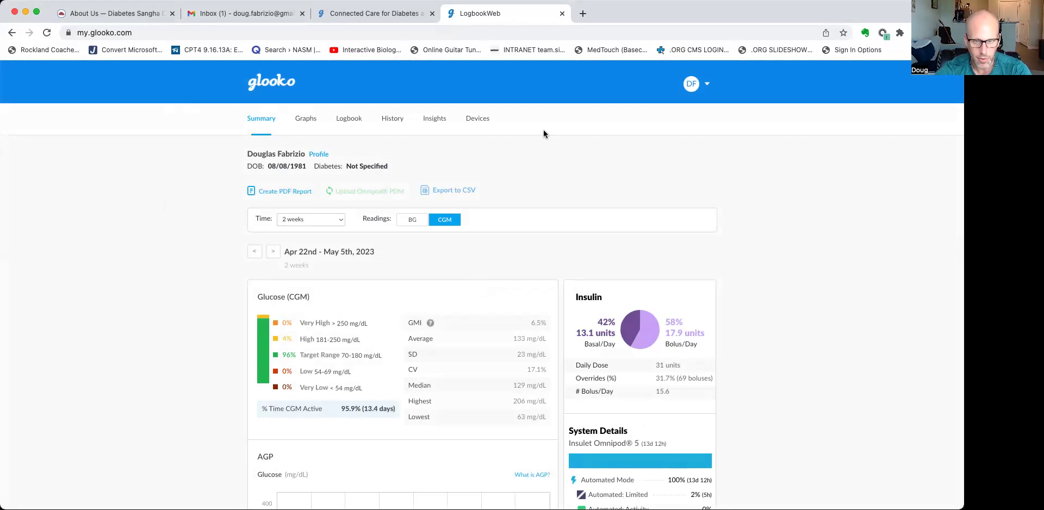
Open the account settings and review the linked providers and the option for adding a new ProConnect code in the Account section
{"action": "left_click", "coordinate": [702, 83]}
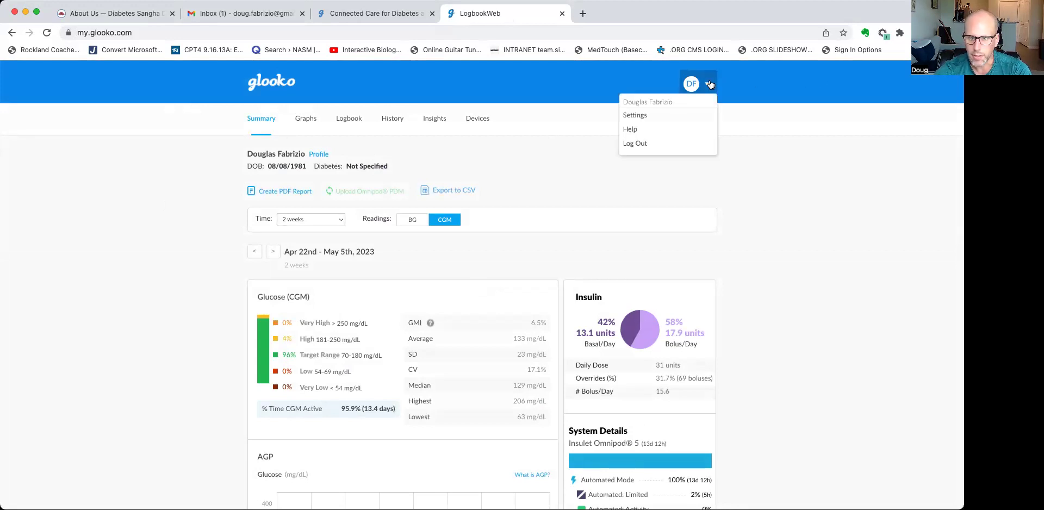
{"action": "left_click", "coordinate": [637, 116]}
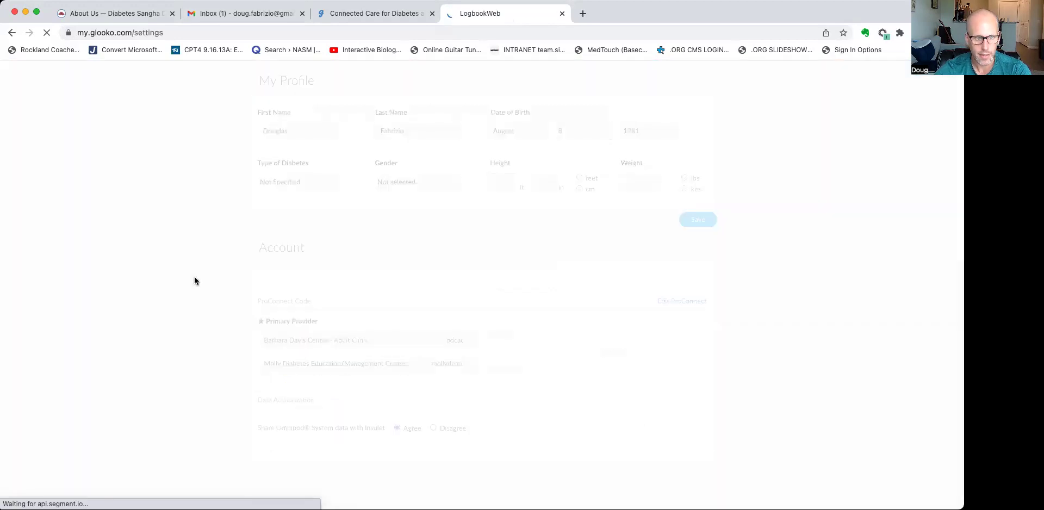
{"action": "scroll", "coordinate": [275, 350], "scroll_direction": "down", "scroll_amount": 2}
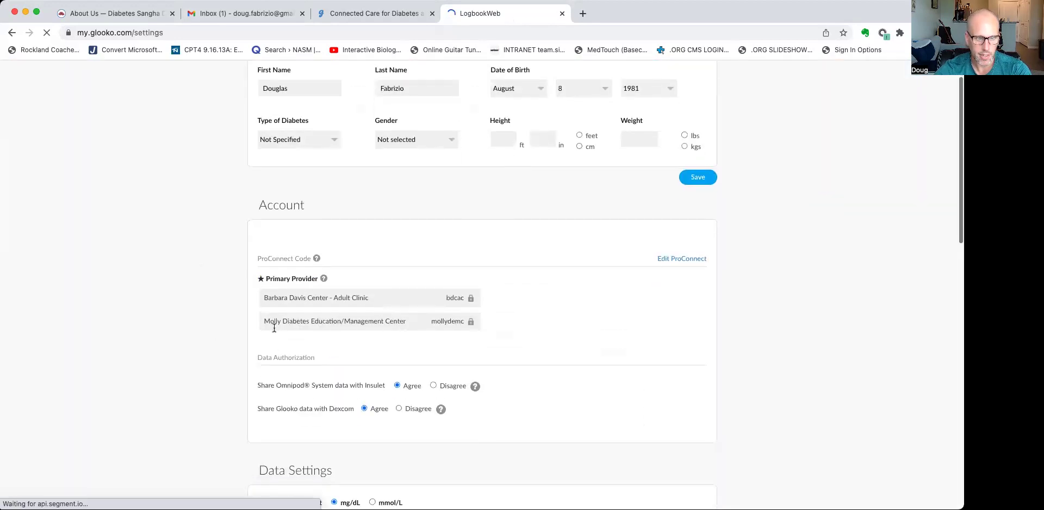
{"action": "left_click_drag", "start_coordinate": [268, 258], "coordinate": [267, 206]}
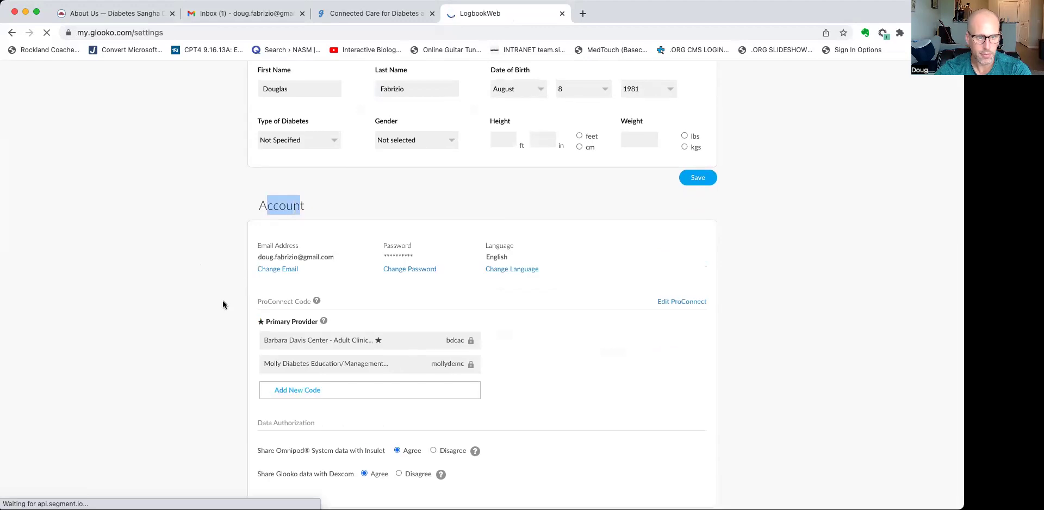
{"action": "scroll", "coordinate": [256, 315], "scroll_direction": "down", "scroll_amount": 2}
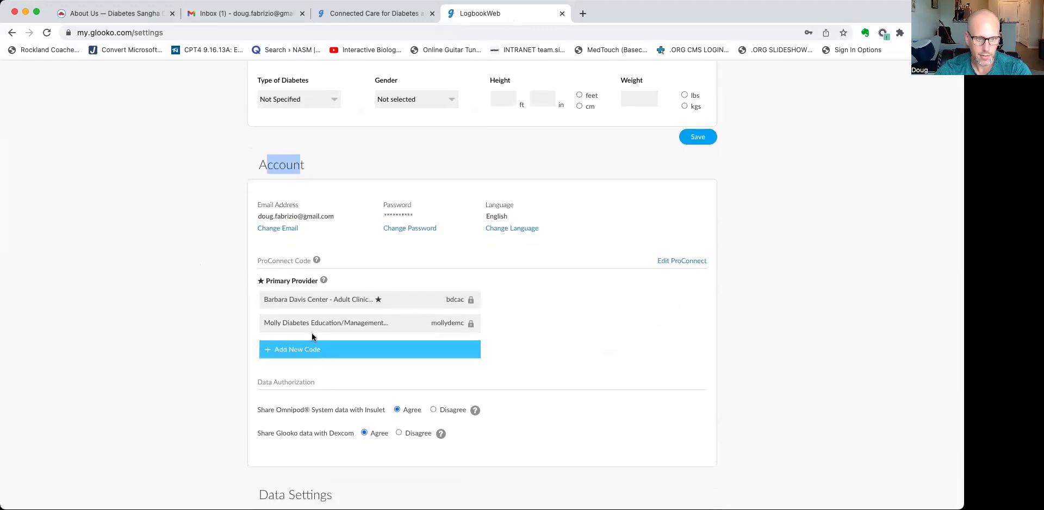
{"action": "left_click_drag", "start_coordinate": [282, 301], "coordinate": [337, 321]}
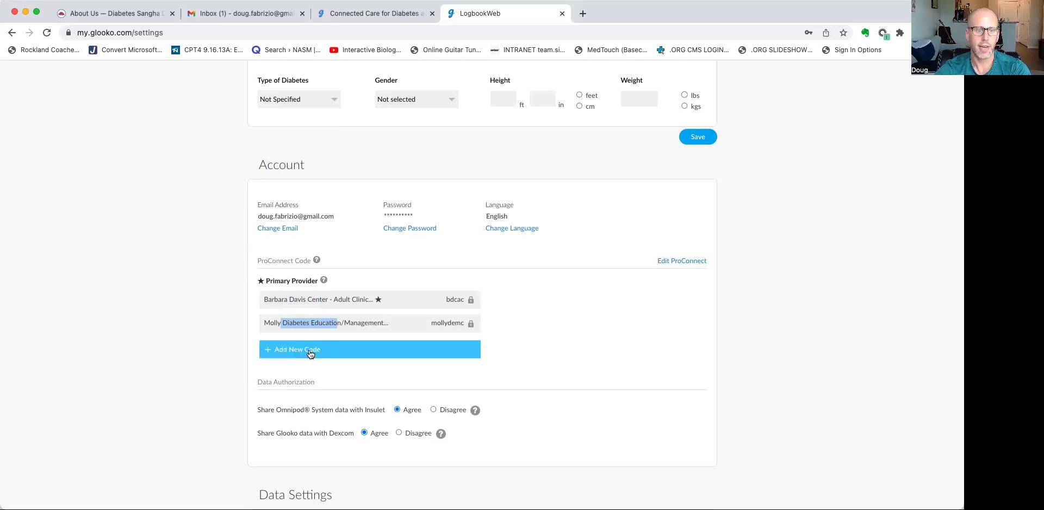
{"action": "scroll", "coordinate": [188, 324], "scroll_direction": "up", "scroll_amount": 3}
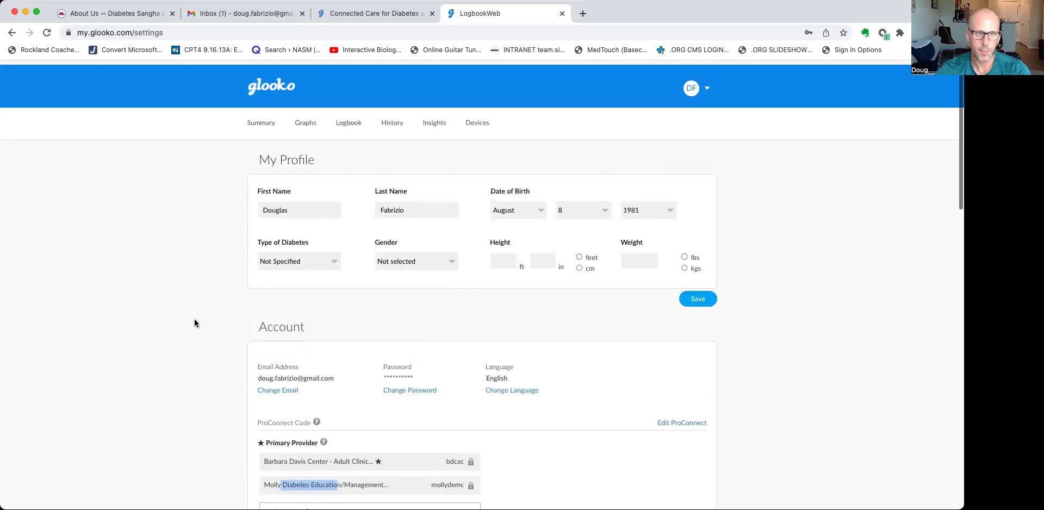
Return to the Summary page and look over the two-week glucose, insulin, AGP, diet and Trends sections once more
{"action": "left_click", "coordinate": [261, 118]}
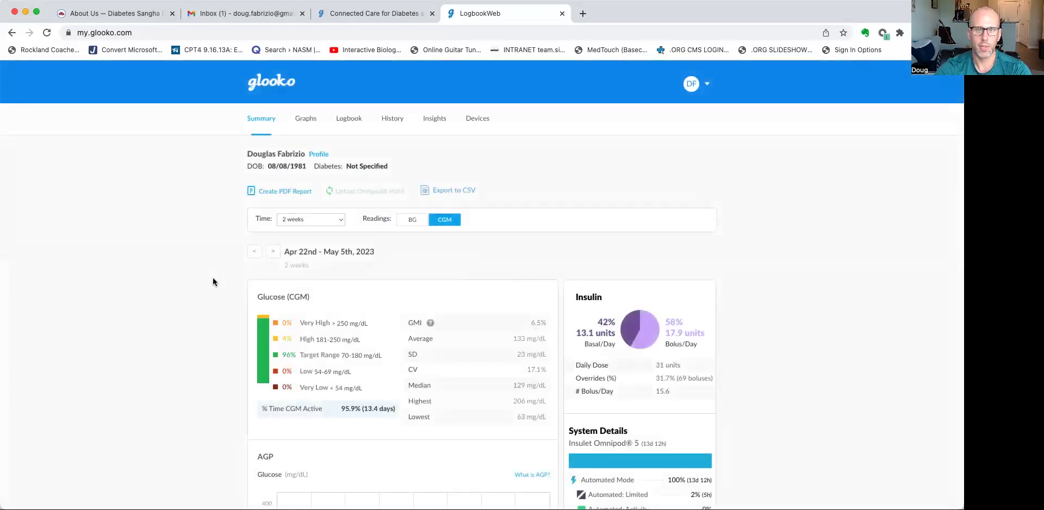
{"action": "scroll", "coordinate": [213, 278], "scroll_direction": "down", "scroll_amount": 1}
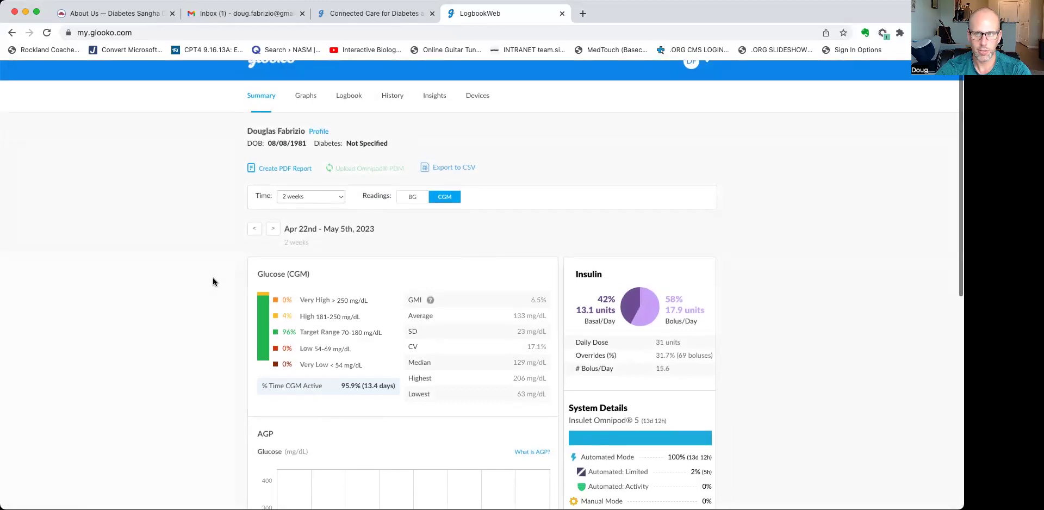
{"action": "scroll", "coordinate": [213, 281], "scroll_direction": "up", "scroll_amount": 1}
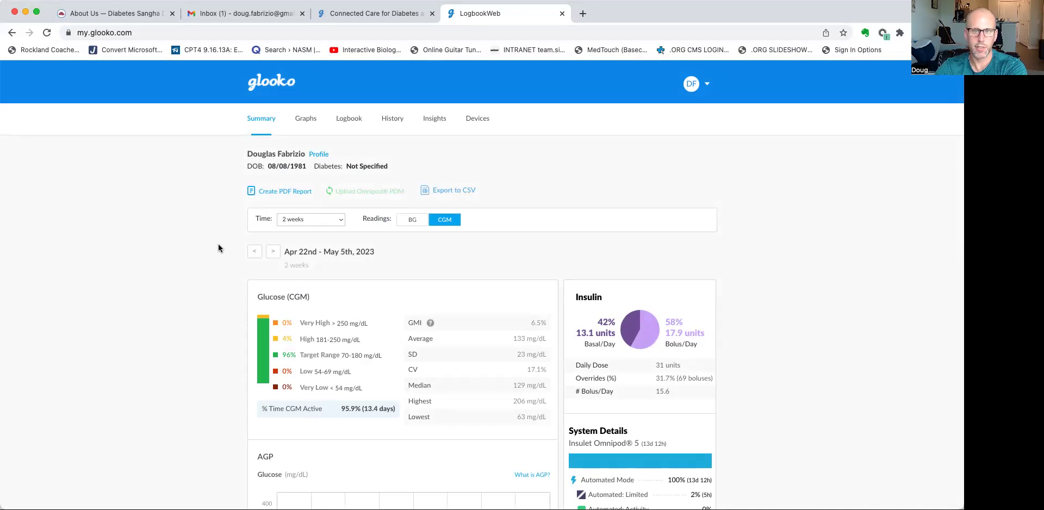
{"action": "scroll", "coordinate": [218, 244], "scroll_direction": "down", "scroll_amount": 1}
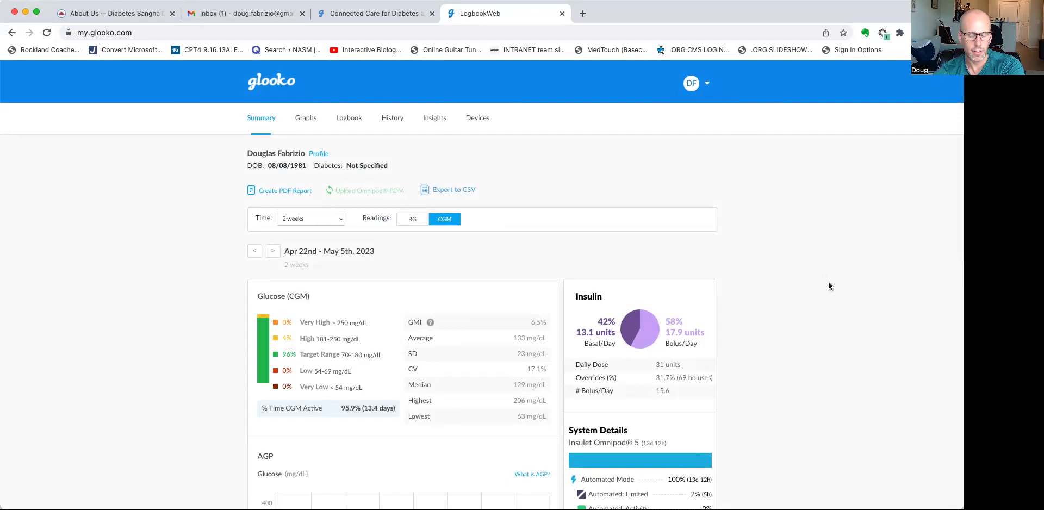
{"action": "scroll", "coordinate": [802, 357], "scroll_direction": "down", "scroll_amount": 10}
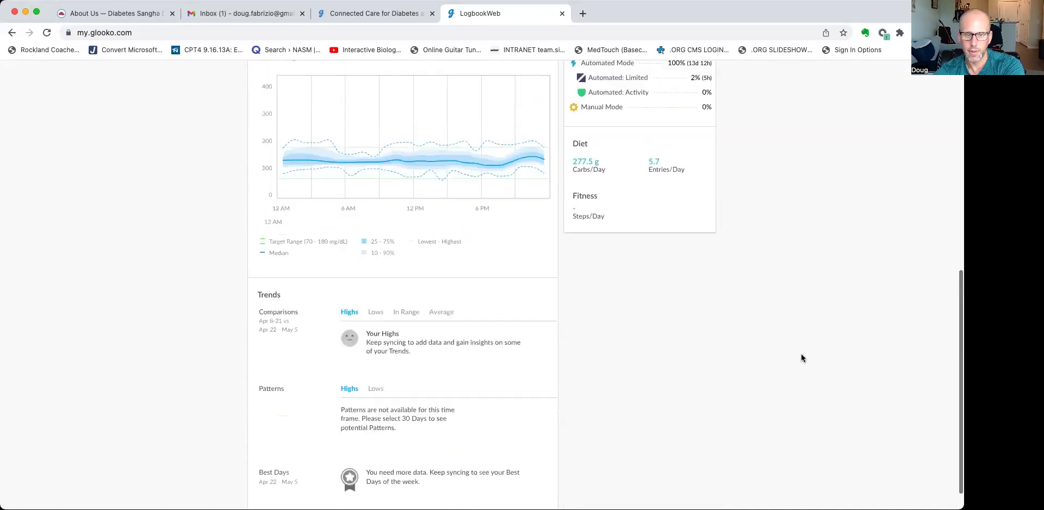
{"action": "scroll", "coordinate": [801, 348], "scroll_direction": "up", "scroll_amount": 15}
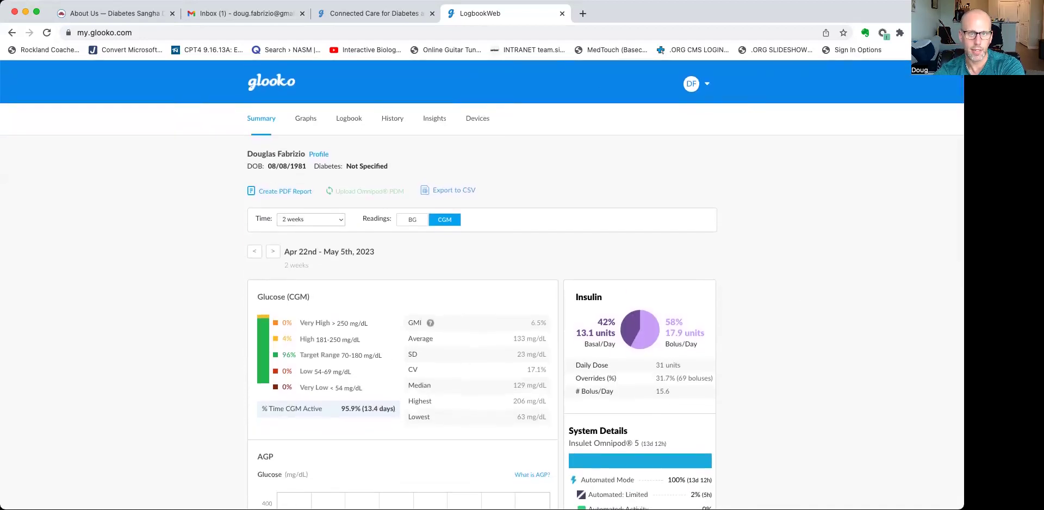